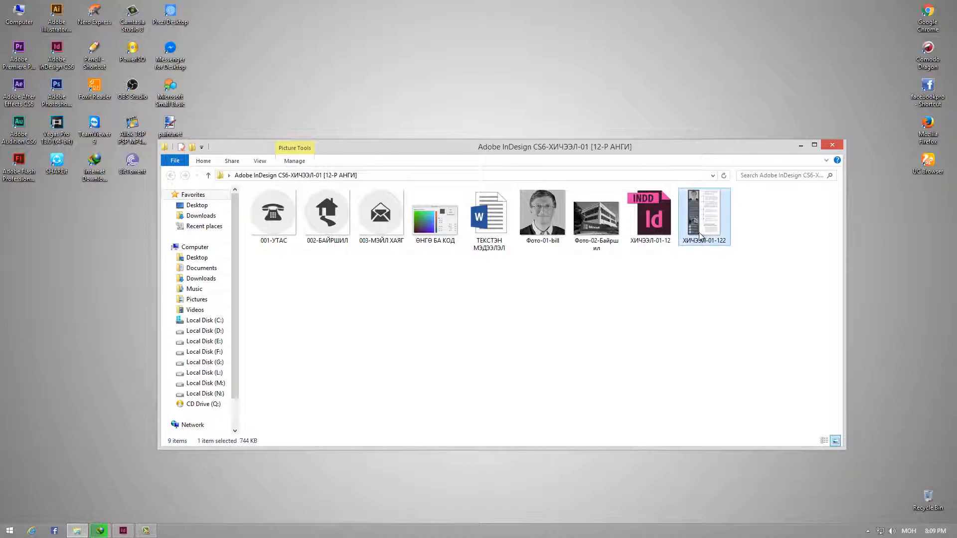
Preview the finished layout image ХИЧЭЭЛ-01-122, then minimize it with its folder and switch to InDesign
{"action": "right_click", "coordinate": [697, 243]}
{"action": "left_click", "coordinate": [729, 209]}
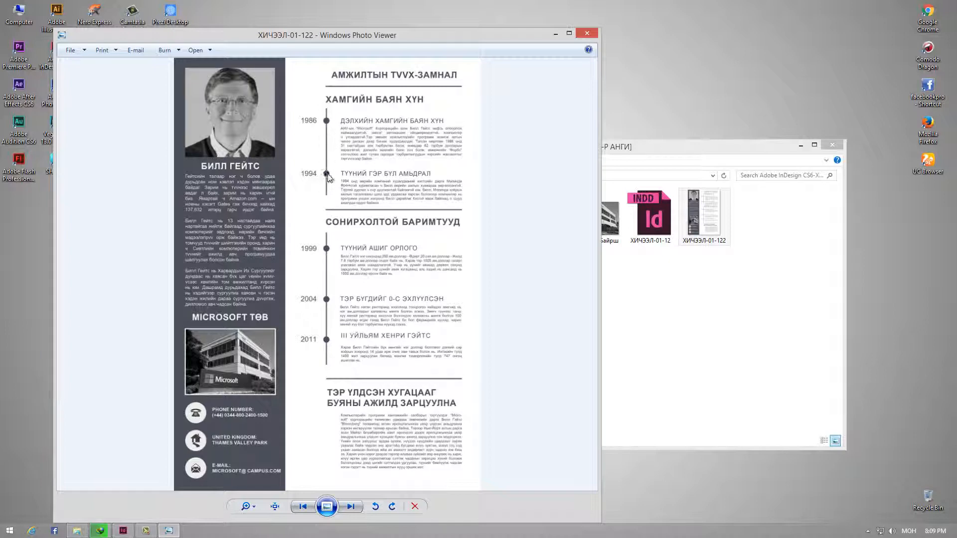
{"action": "left_click", "coordinate": [554, 38]}
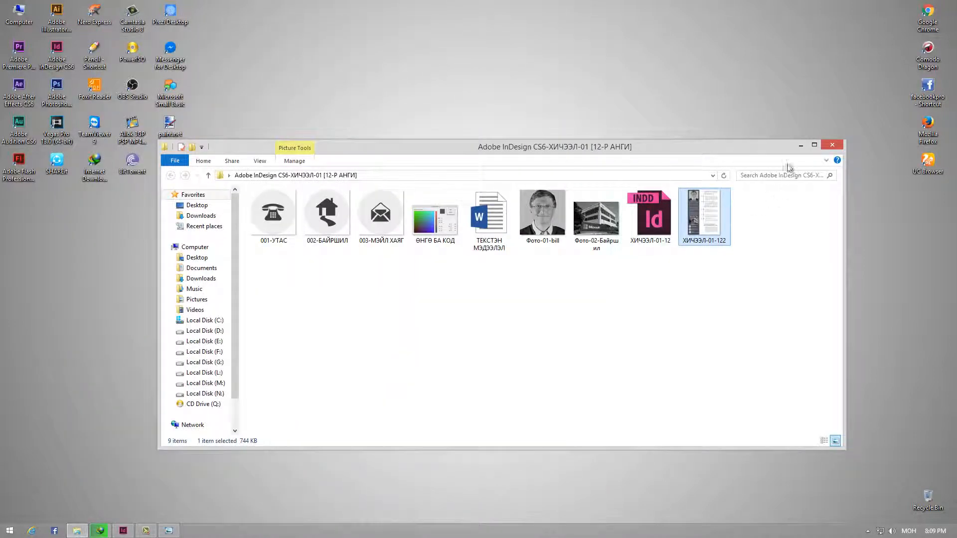
{"action": "left_click", "coordinate": [800, 145]}
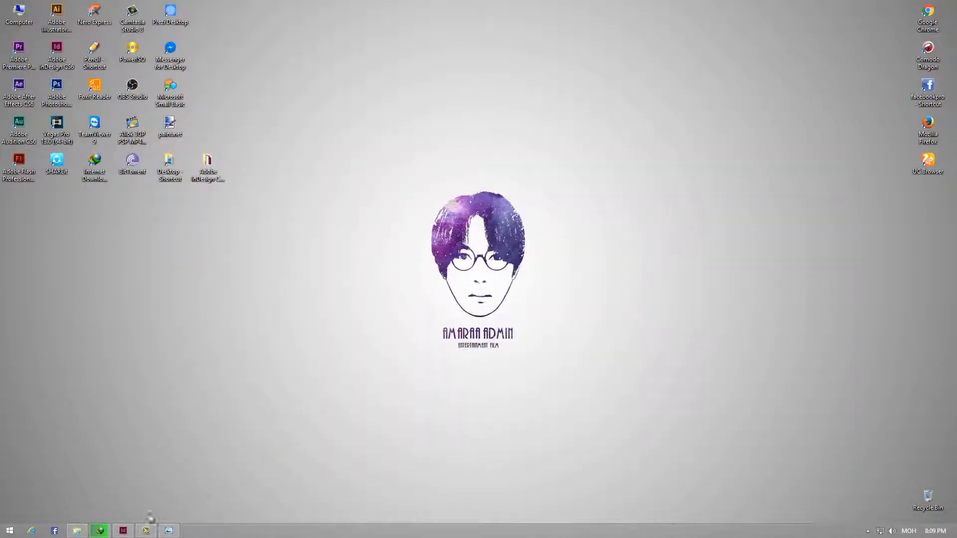
{"action": "left_click", "coordinate": [123, 530]}
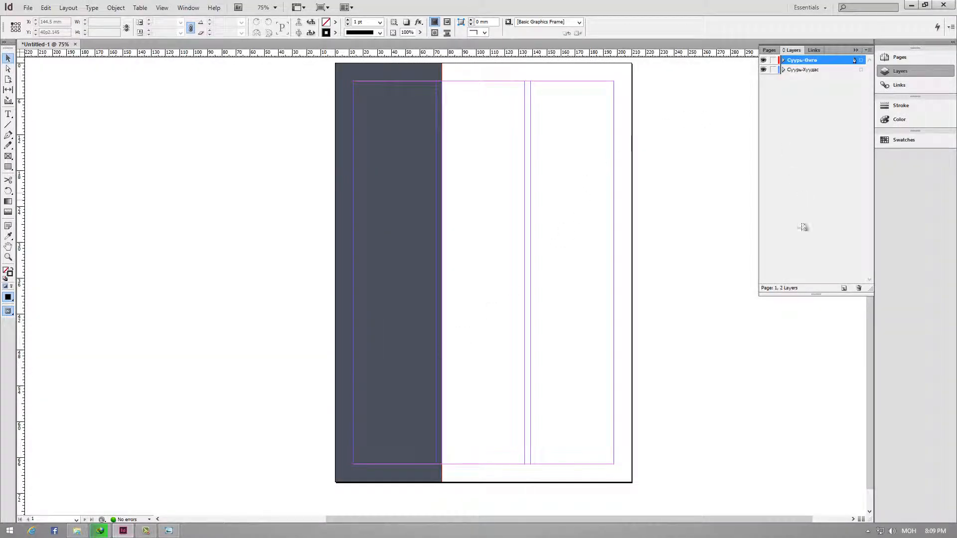
Create a new layer above the existing ones and name it Шугам-Өнгө
{"action": "left_click", "coordinate": [844, 289]}
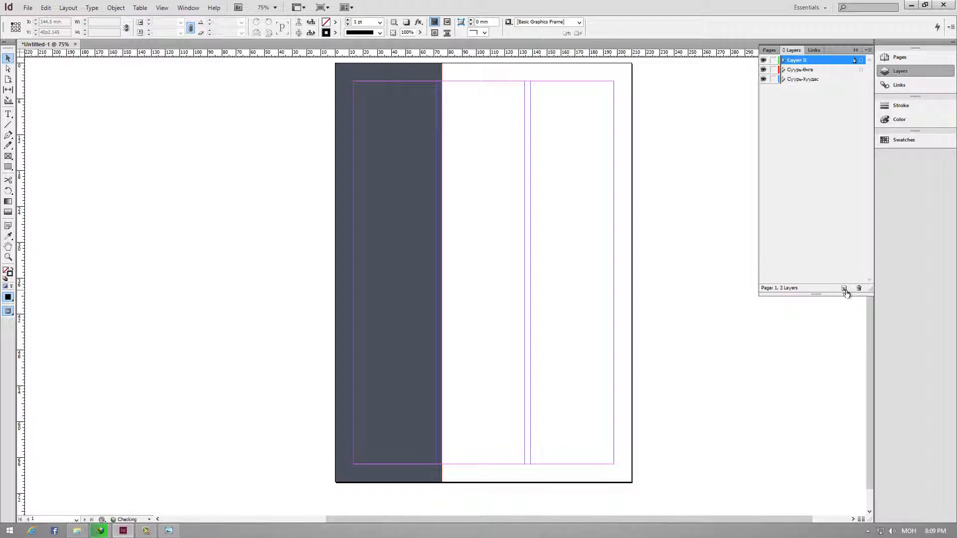
{"action": "double_click", "coordinate": [799, 61]}
{"action": "type", "text": "Ш"}
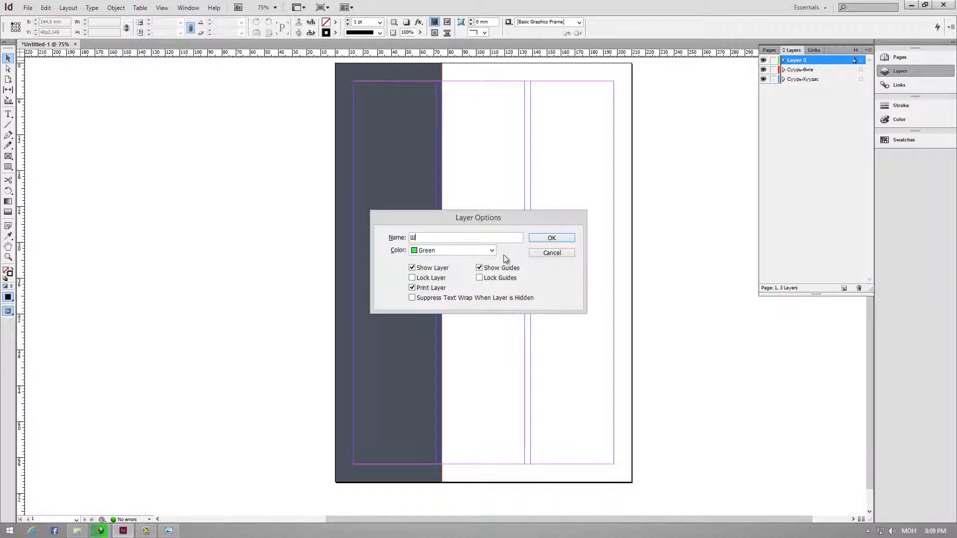
{"action": "type", "text": "угам-Өнгө"}
{"action": "left_click", "coordinate": [546, 240]}
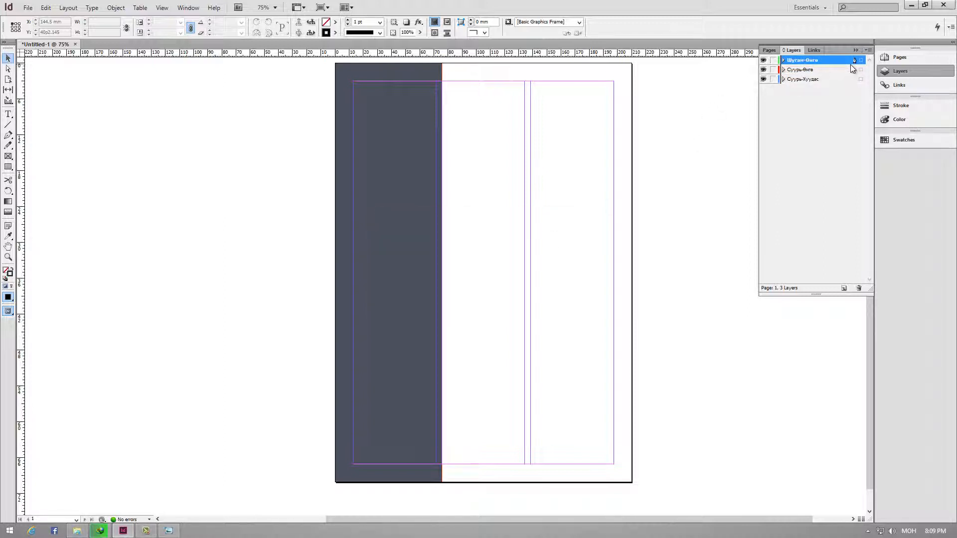
Draw a 3 pt horizontal line about 96 mm long near the top of the white area, ending at the outer margin
{"action": "left_click", "coordinate": [9, 124]}
{"action": "left_click", "coordinate": [379, 22]}
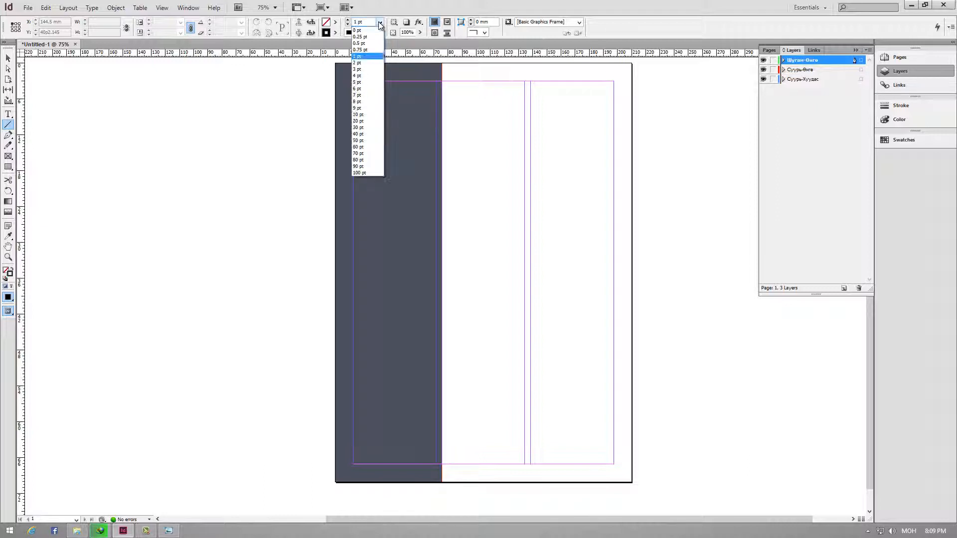
{"action": "left_click", "coordinate": [364, 68]}
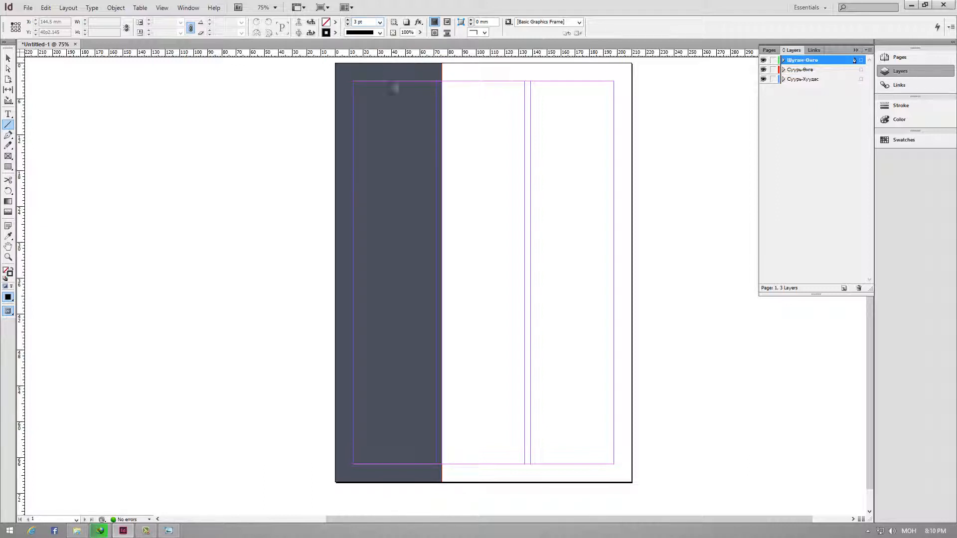
{"action": "left_click", "coordinate": [275, 7]}
{"action": "left_click", "coordinate": [281, 98]}
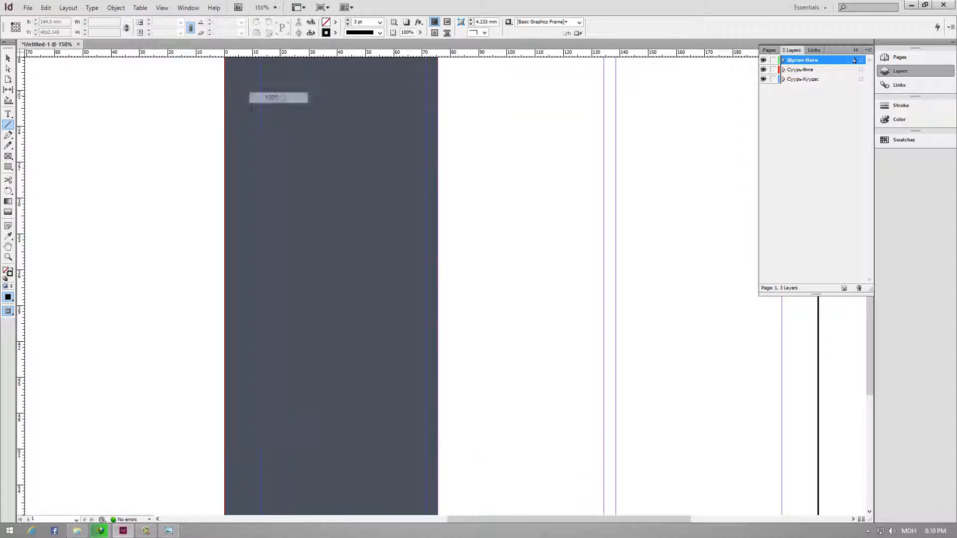
{"action": "left_click_drag", "start_coordinate": [538, 529], "coordinate": [580, 525]}
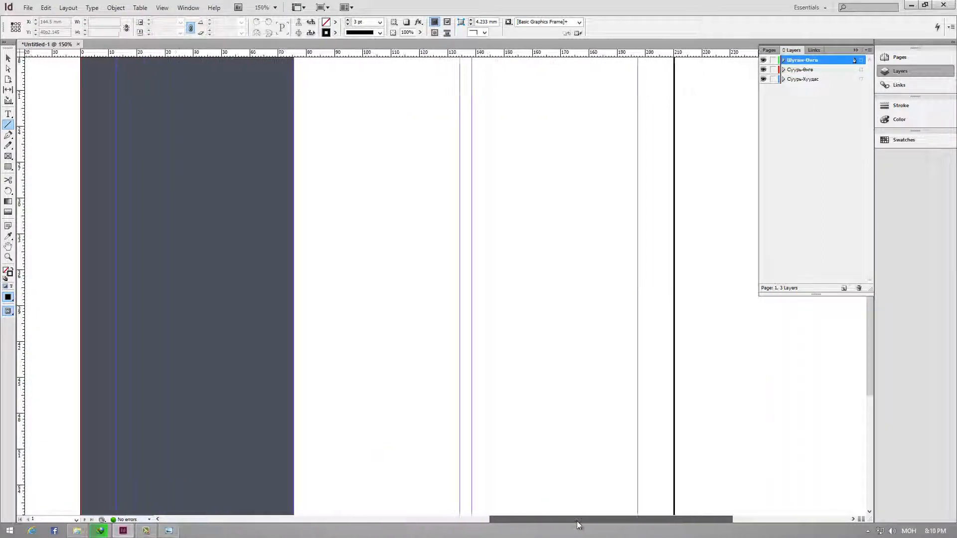
{"action": "left_click_drag", "start_coordinate": [871, 384], "coordinate": [880, 270]}
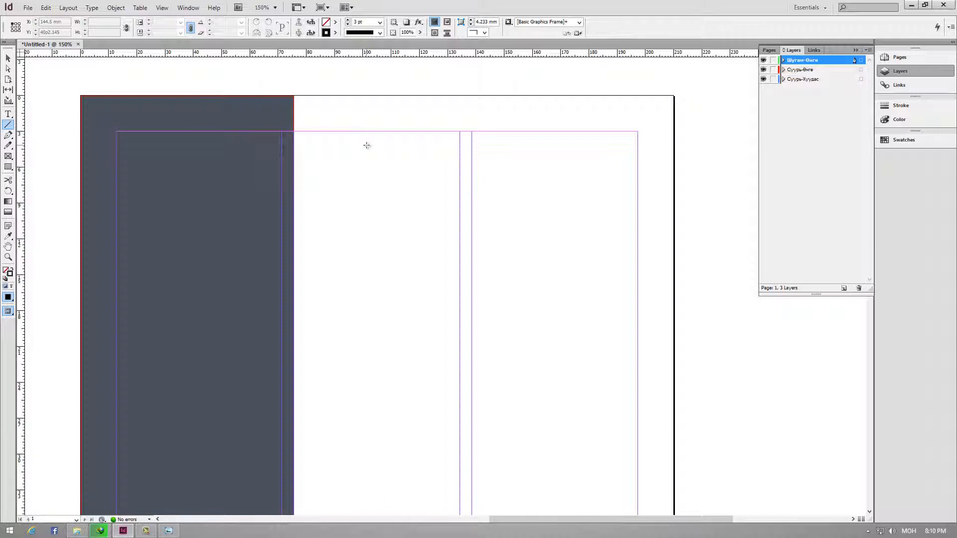
{"action": "left_click_drag", "start_coordinate": [368, 146], "coordinate": [637, 150]}
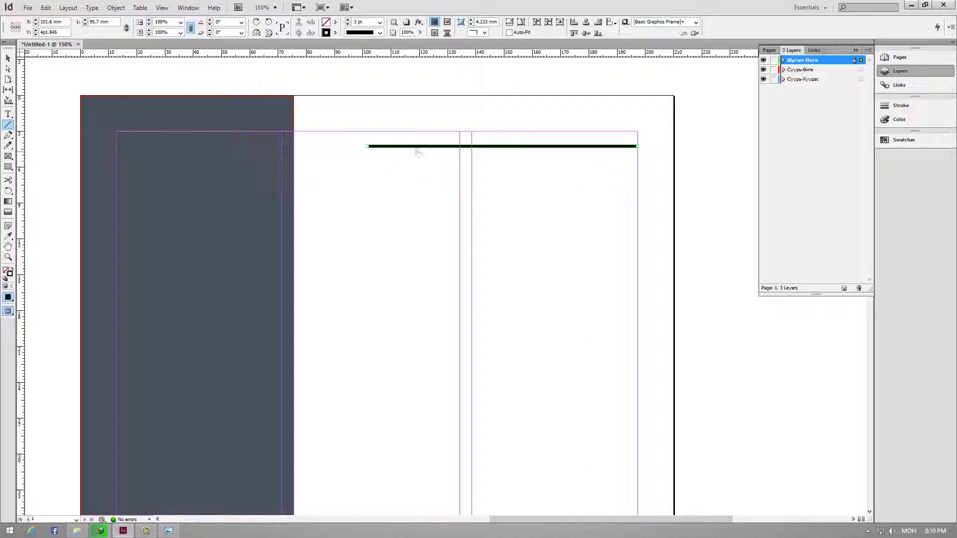
Open the color picker for the new line's stroke with RGB values active
{"action": "left_click", "coordinate": [8, 58]}
{"action": "left_click", "coordinate": [335, 34]}
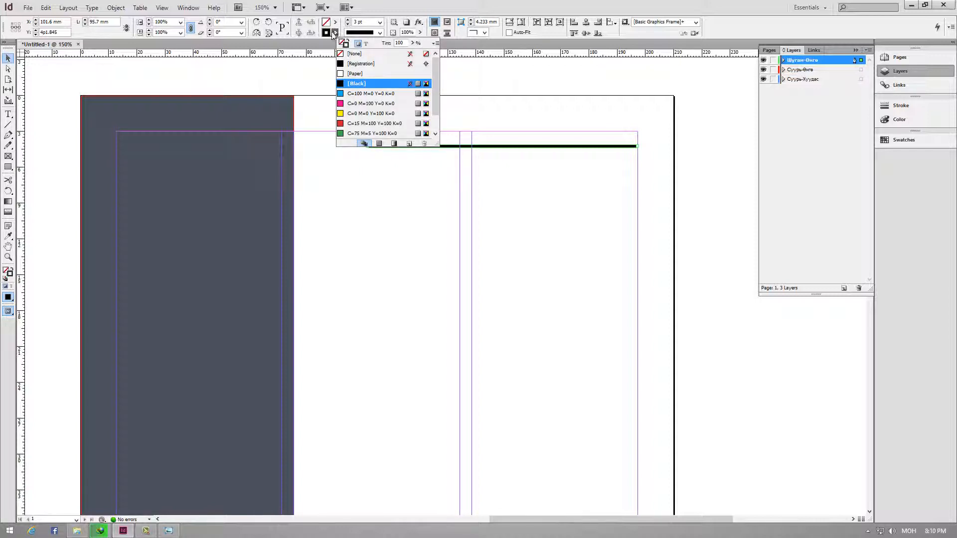
{"action": "double_click", "coordinate": [328, 33]}
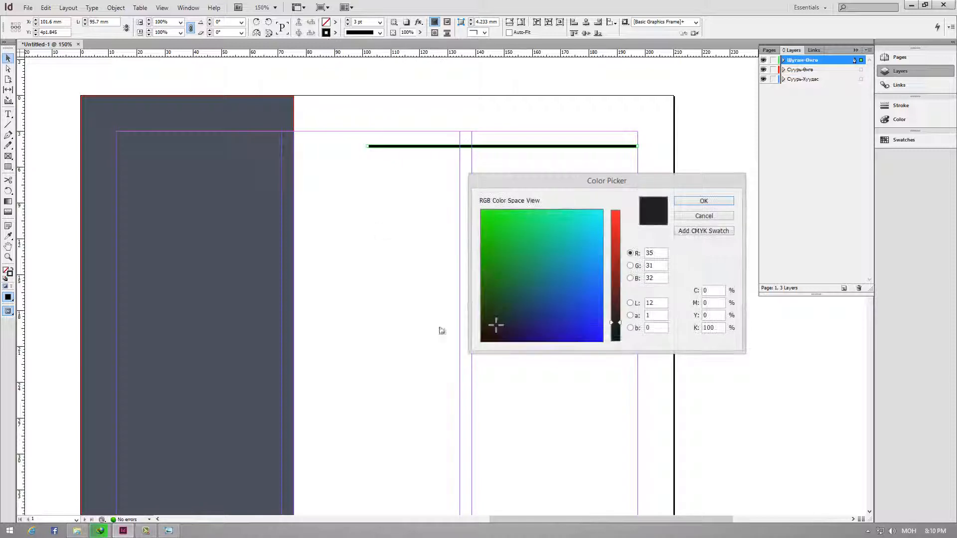
{"action": "left_click", "coordinate": [630, 253]}
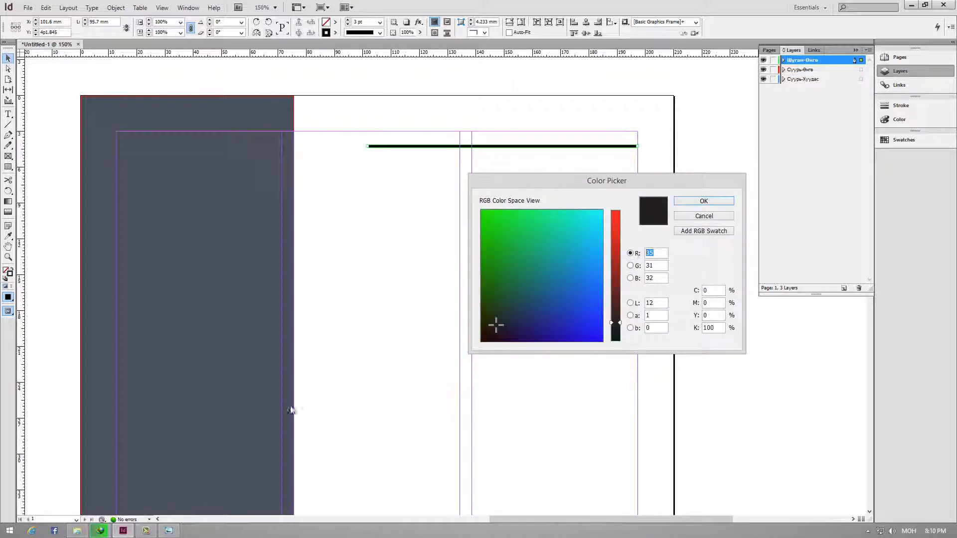
Check the RGB values in the color reference image ӨНГӨ БА КОД and return to InDesign
{"action": "left_click", "coordinate": [77, 531]}
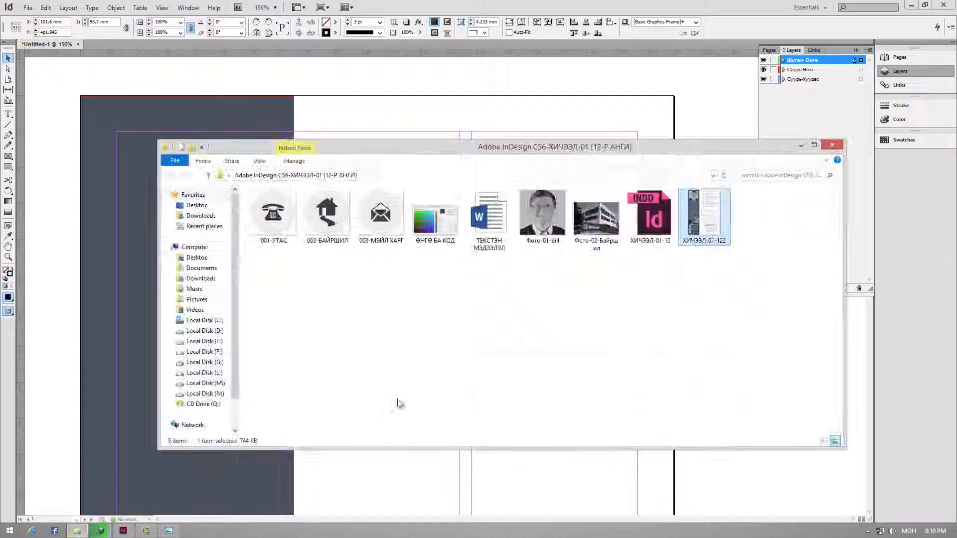
{"action": "right_click", "coordinate": [439, 235]}
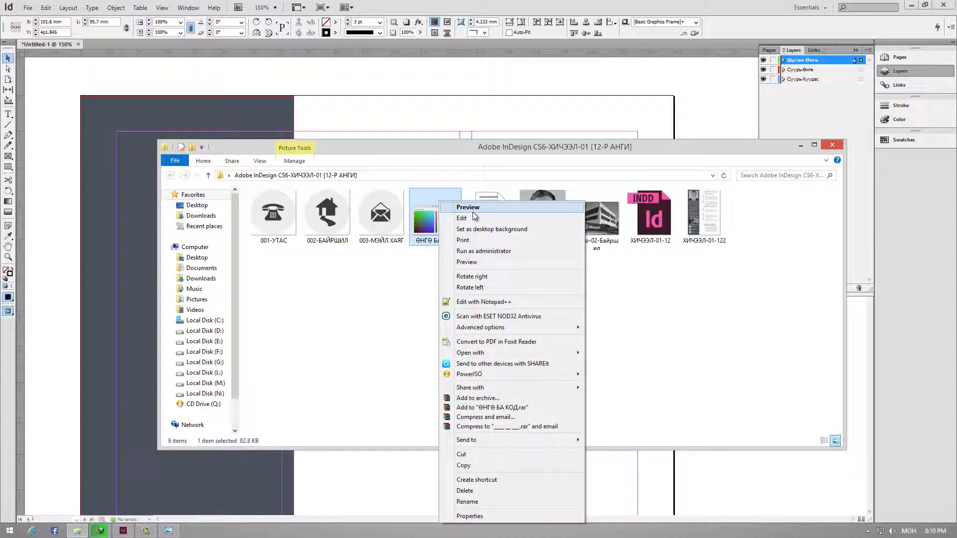
{"action": "left_click", "coordinate": [472, 211]}
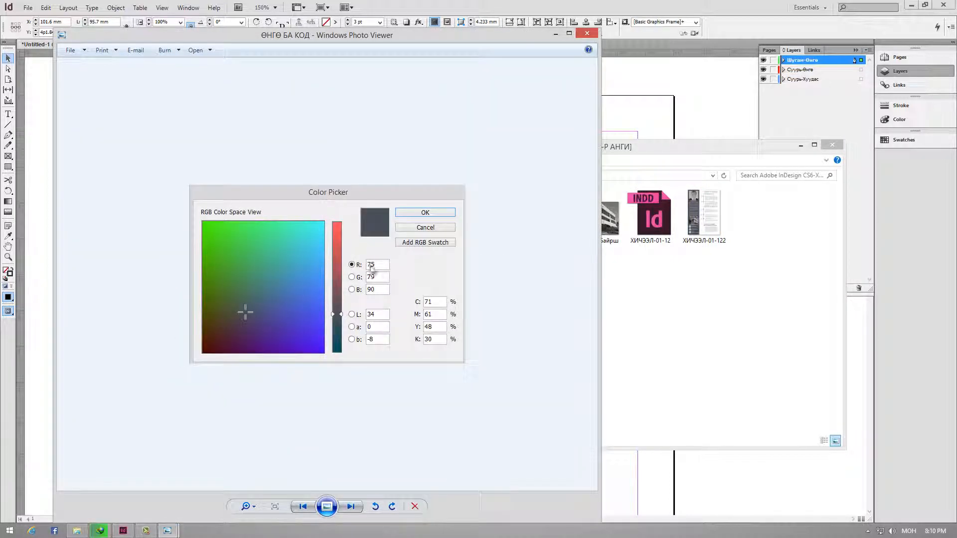
{"action": "left_click", "coordinate": [593, 34]}
{"action": "left_click", "coordinate": [608, 2]}
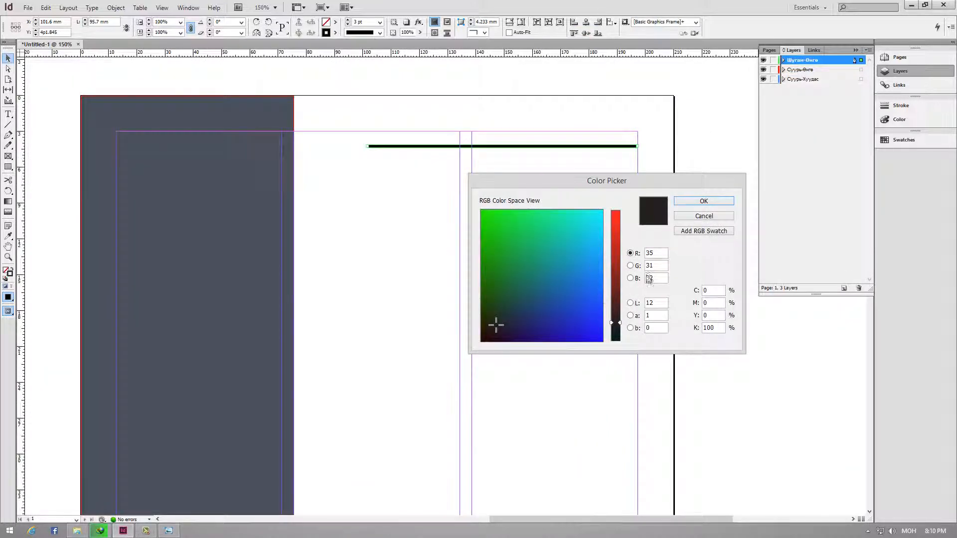
Set the line's stroke color to R 75, G 79, B 90 and deselect the line
{"action": "left_click", "coordinate": [627, 253]}
{"action": "type", "text": "75"}
{"action": "key", "text": "Tab"}
{"action": "type", "text": "7"}
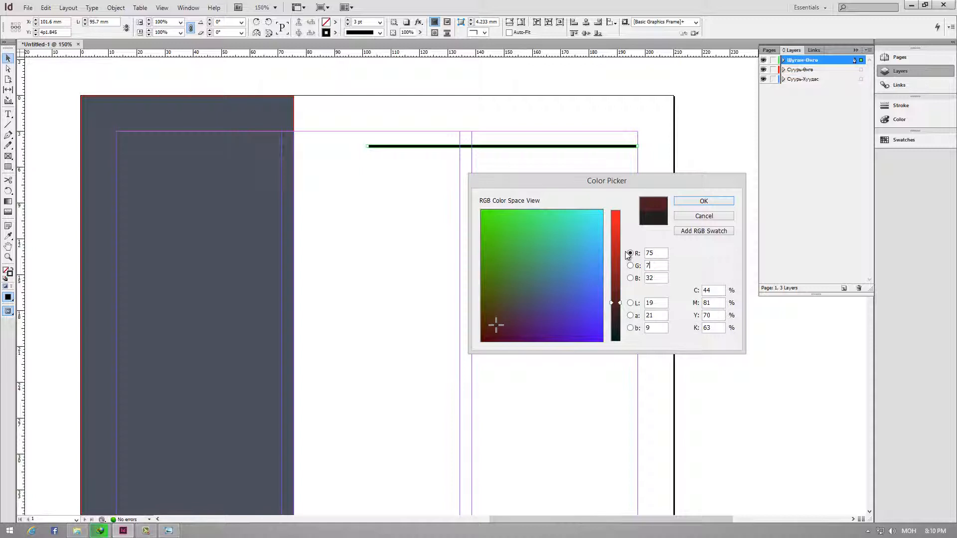
{"action": "type", "text": "9"}
{"action": "key", "text": "Tab"}
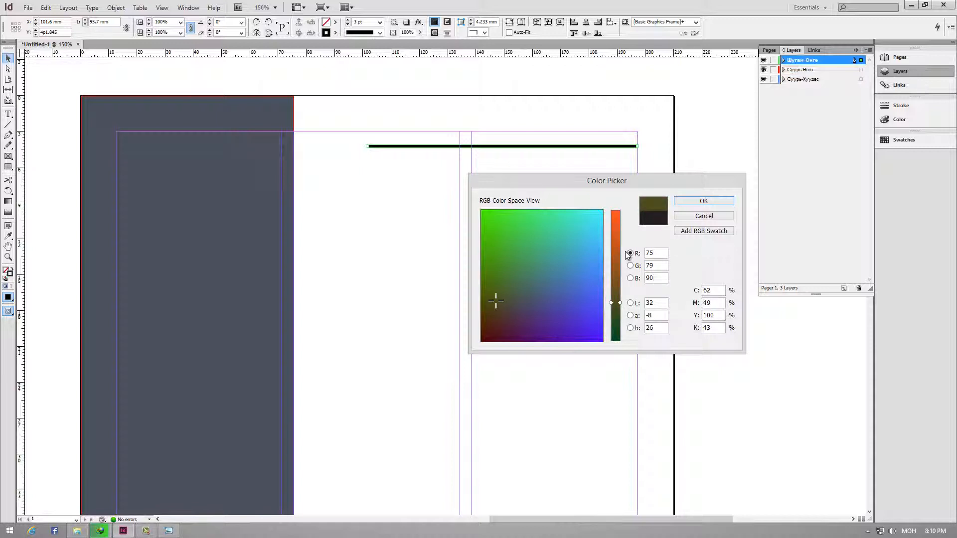
{"action": "left_click", "coordinate": [718, 202]}
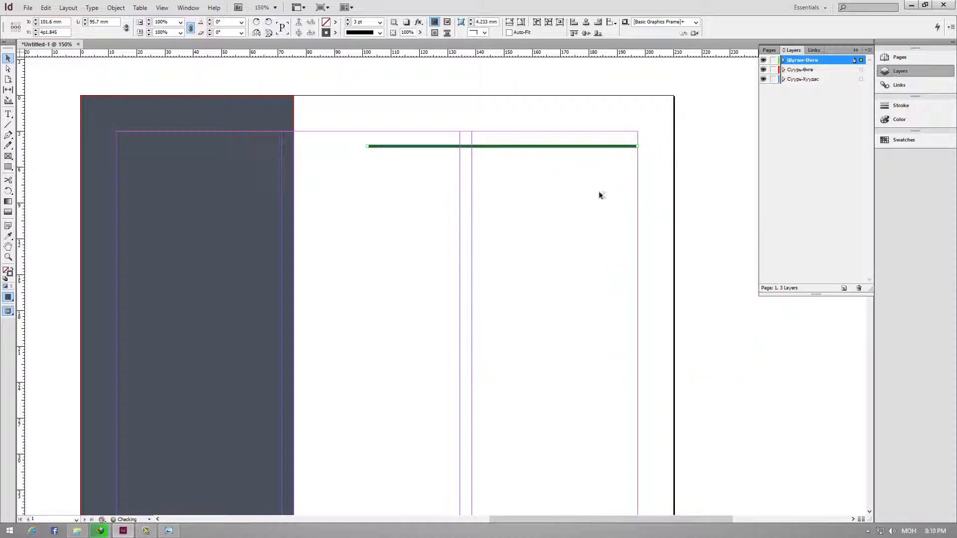
{"action": "left_click", "coordinate": [494, 157]}
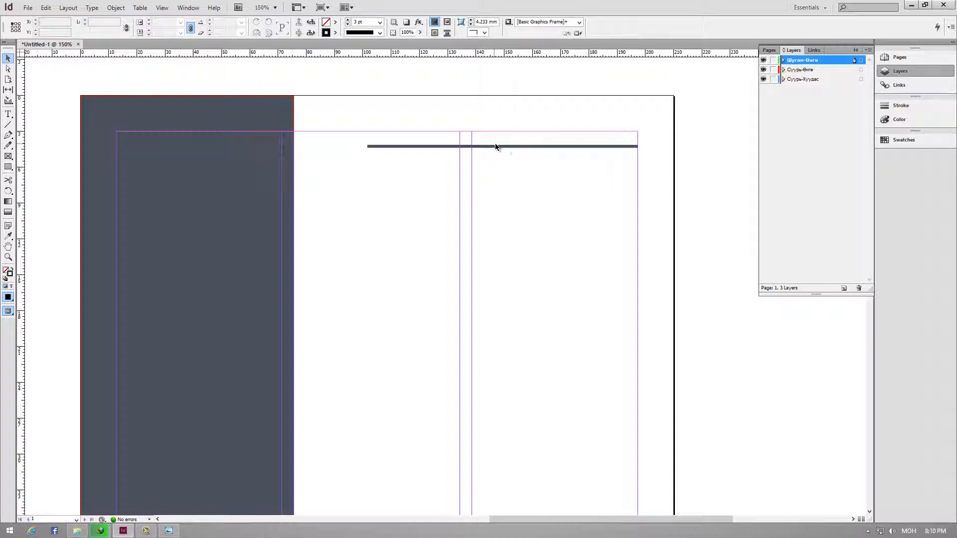
Place a vertical ruler guide at 105 mm, near the inner end of the horizontal line
{"action": "left_click", "coordinate": [278, 9]}
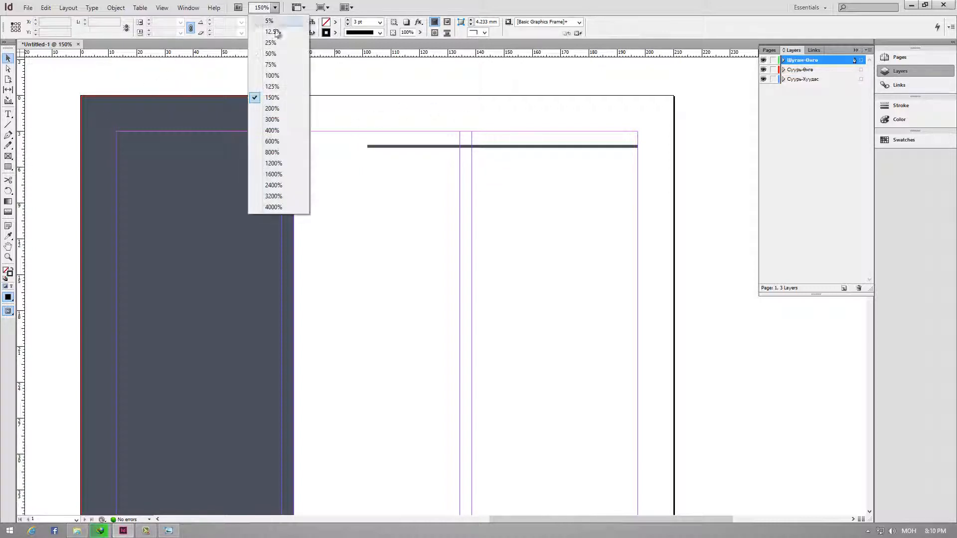
{"action": "left_click", "coordinate": [275, 73]}
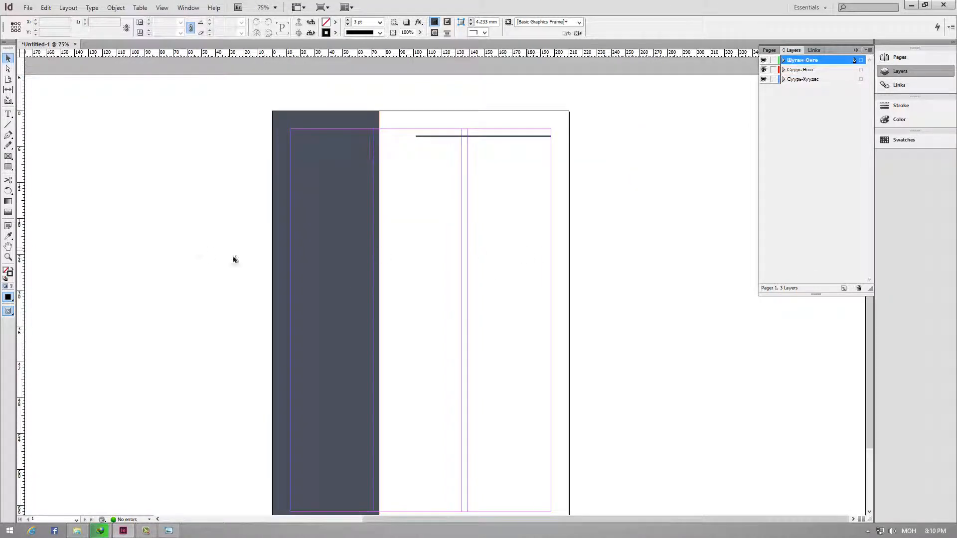
{"action": "left_click_drag", "start_coordinate": [24, 210], "coordinate": [419, 220]}
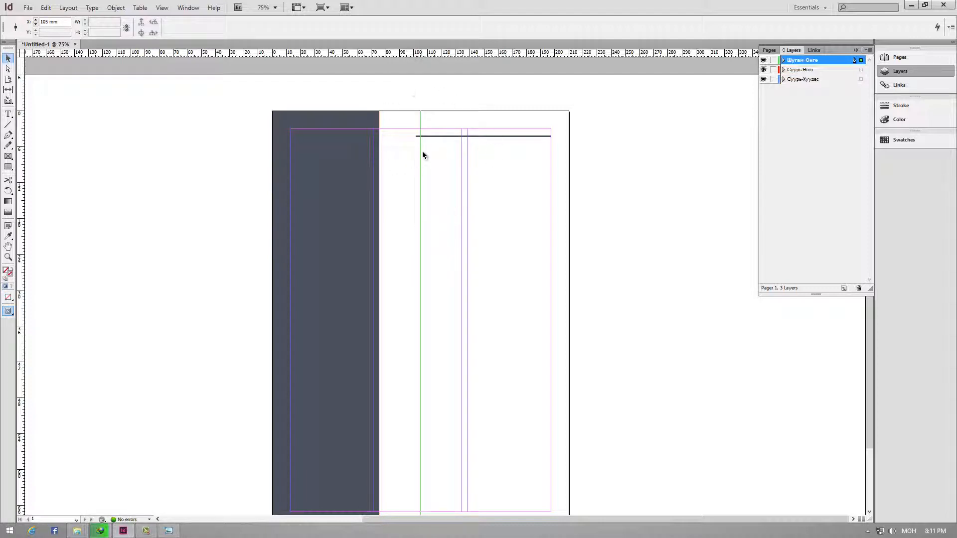
Shorten the horizontal line so that its inner end snaps to the 105 mm vertical guide
{"action": "left_click", "coordinate": [273, 7]}
{"action": "left_click", "coordinate": [286, 98]}
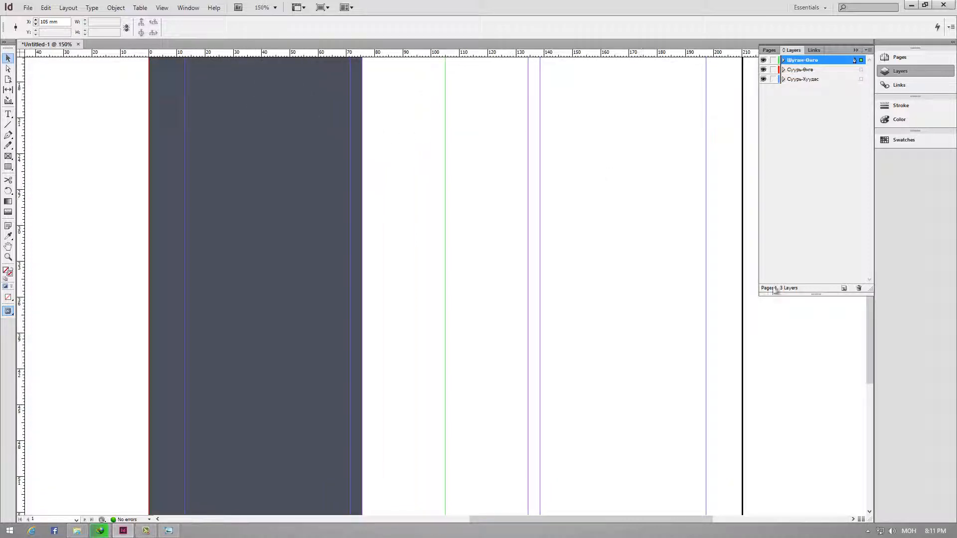
{"action": "left_click_drag", "start_coordinate": [870, 279], "coordinate": [869, 247]}
{"action": "left_click", "coordinate": [460, 173]}
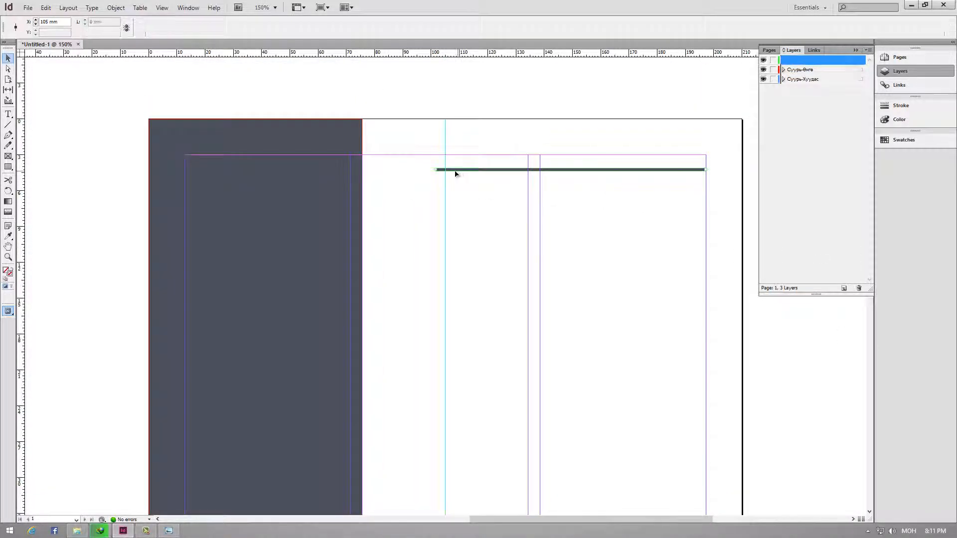
{"action": "left_click_drag", "start_coordinate": [437, 170], "coordinate": [445, 170]}
{"action": "left_click", "coordinate": [679, 189]}
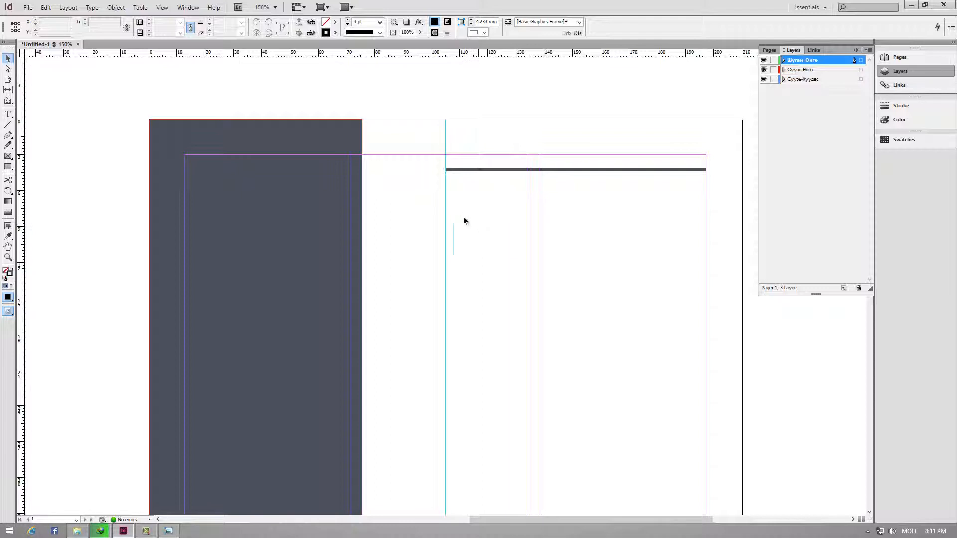
Examine the timeline lines and dots in the reference image ХИЧЭЭЛ-01-122 and return to the InDesign page
{"action": "left_click", "coordinate": [274, 7]}
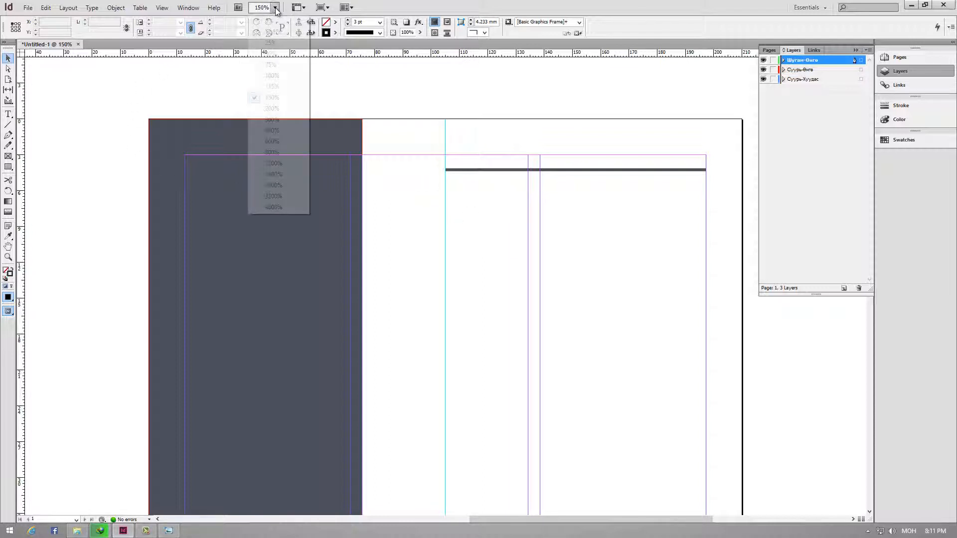
{"action": "left_click", "coordinate": [270, 65]}
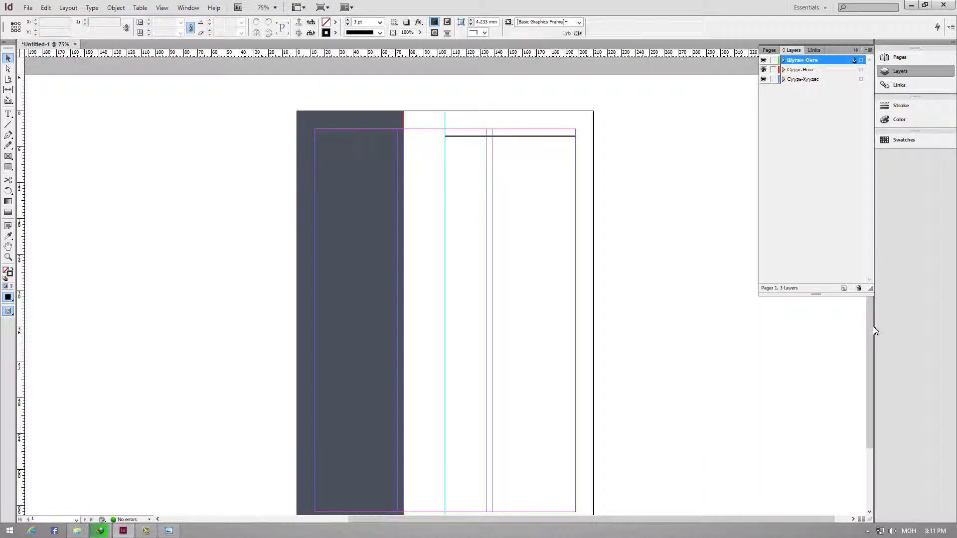
{"action": "left_click_drag", "start_coordinate": [870, 335], "coordinate": [868, 352]}
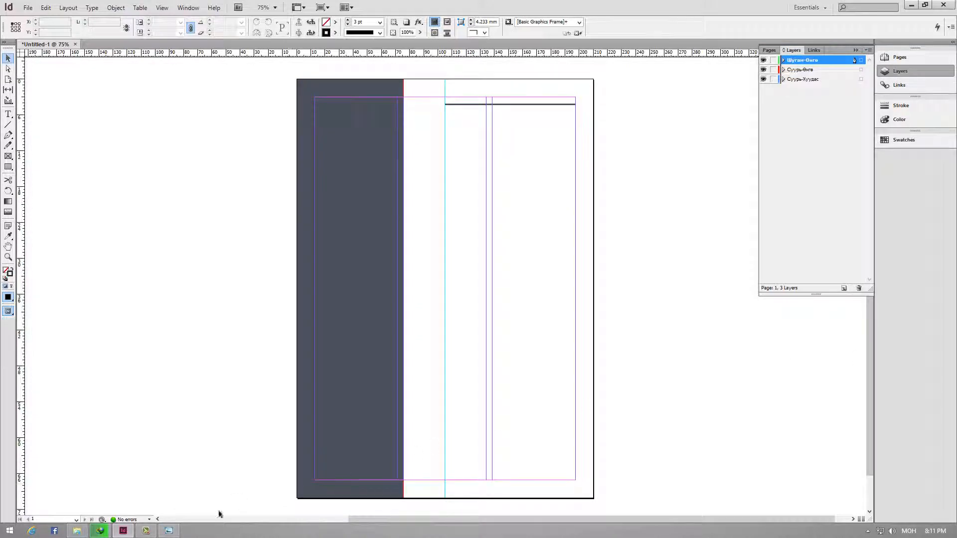
{"action": "left_click", "coordinate": [168, 531]}
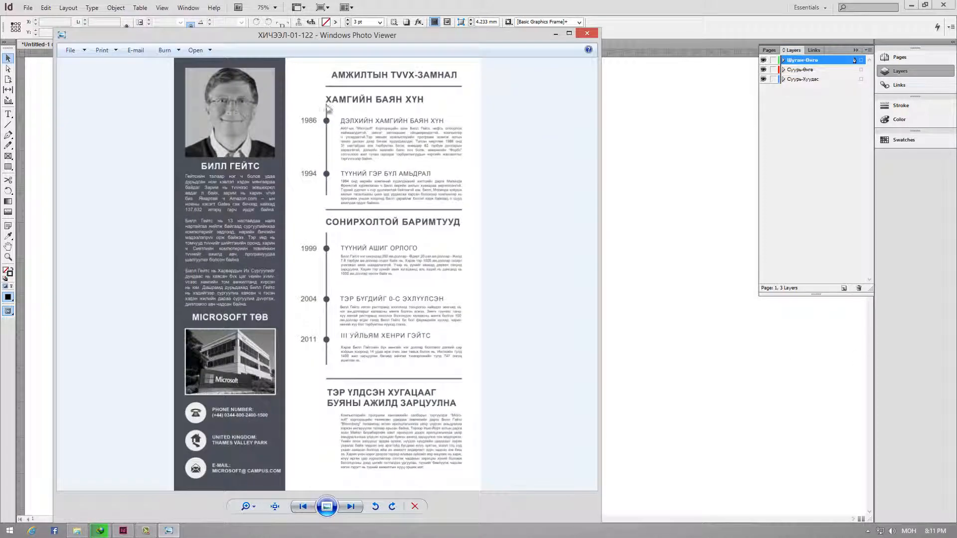
{"action": "scroll", "coordinate": [328, 169], "scroll_direction": "up", "scroll_amount": 2}
{"action": "left_click_drag", "start_coordinate": [358, 115], "coordinate": [360, 173]}
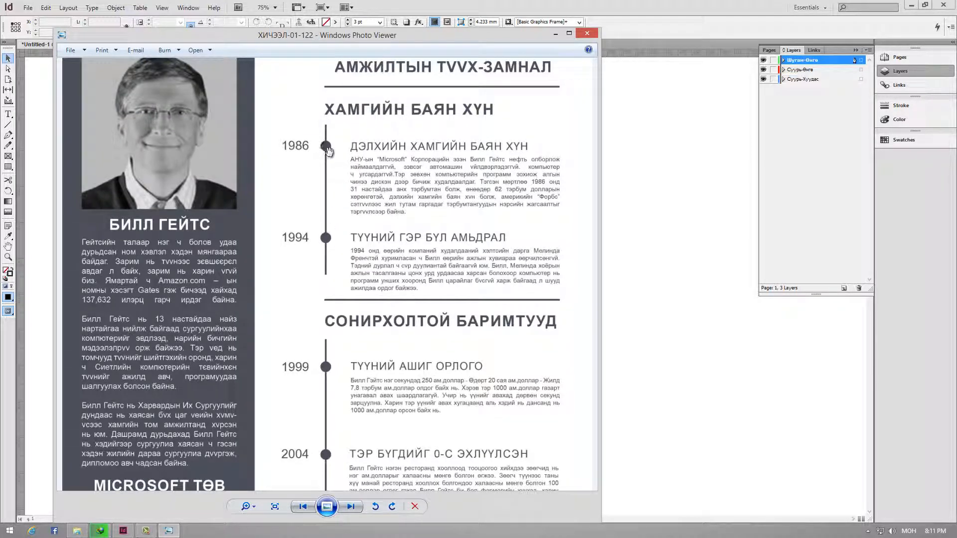
{"action": "left_click", "coordinate": [556, 35]}
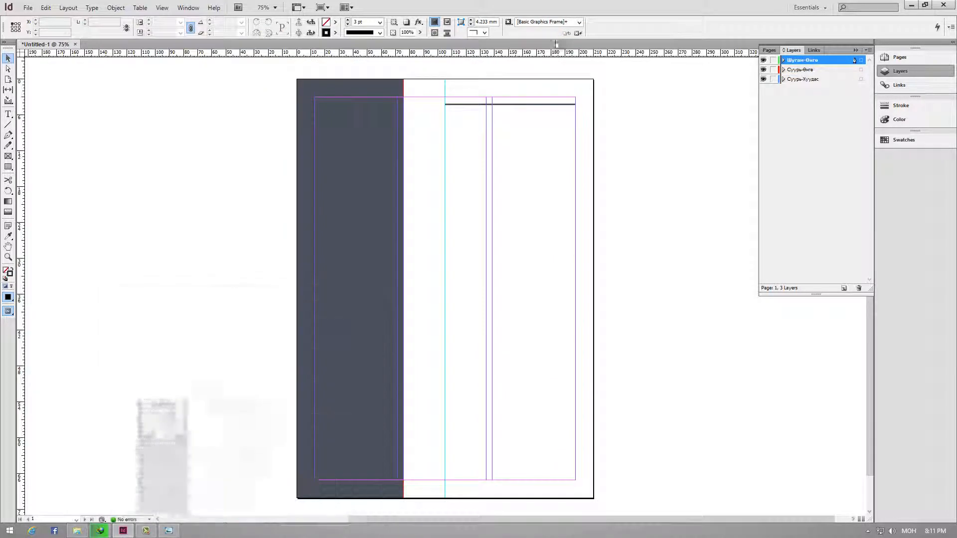
Copy the horizontal divider line near the top of the page and paste a duplicate of it
{"action": "left_click", "coordinate": [523, 104]}
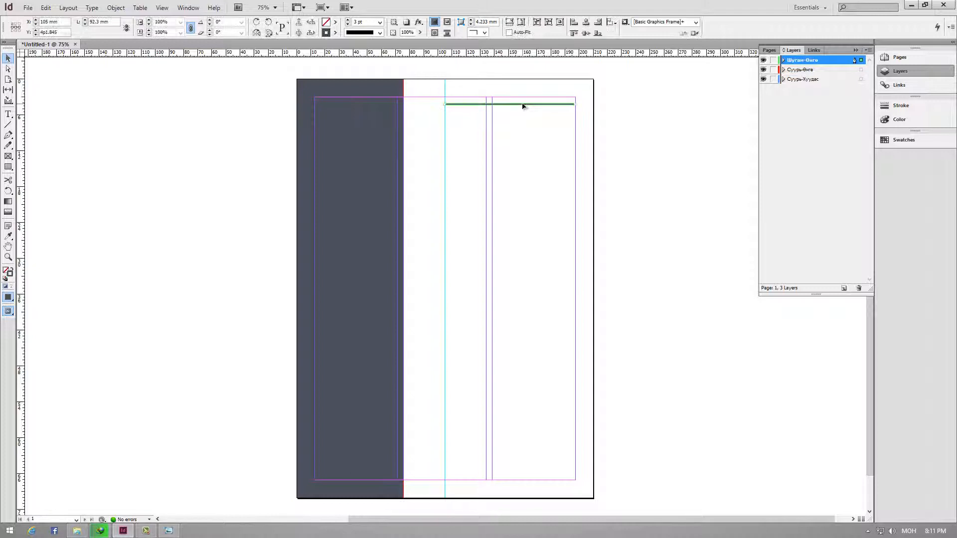
{"action": "right_click", "coordinate": [523, 105]}
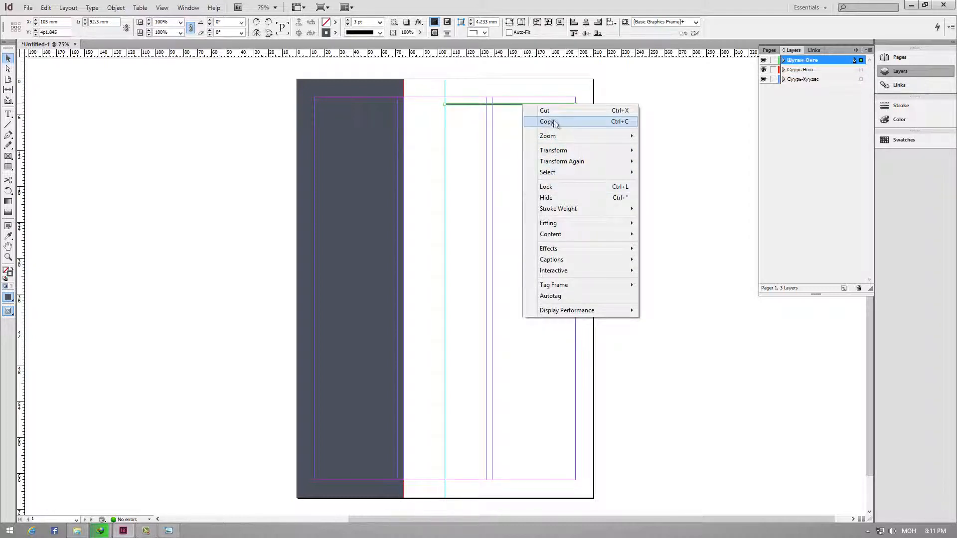
{"action": "left_click", "coordinate": [590, 123]}
{"action": "left_click", "coordinate": [520, 143]}
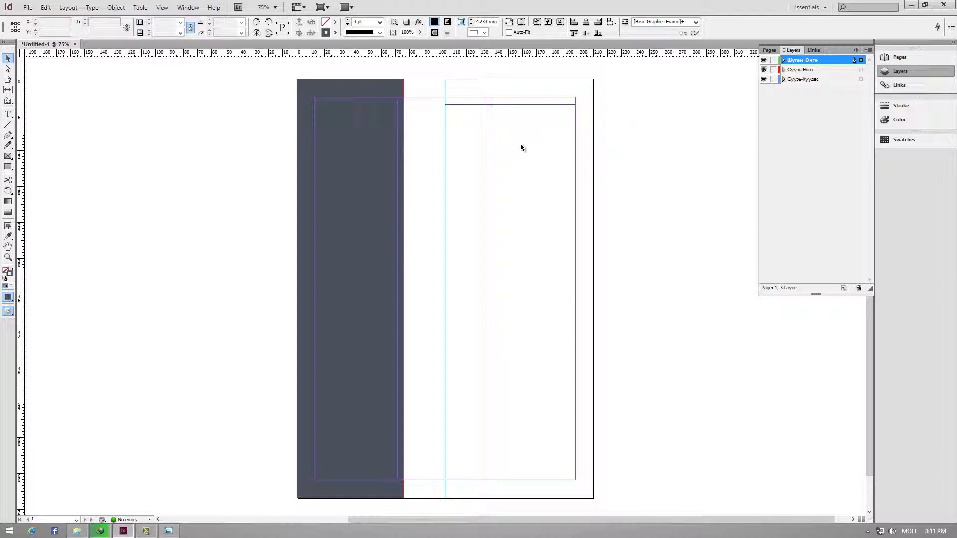
{"action": "right_click", "coordinate": [452, 148]}
{"action": "left_click", "coordinate": [474, 155]}
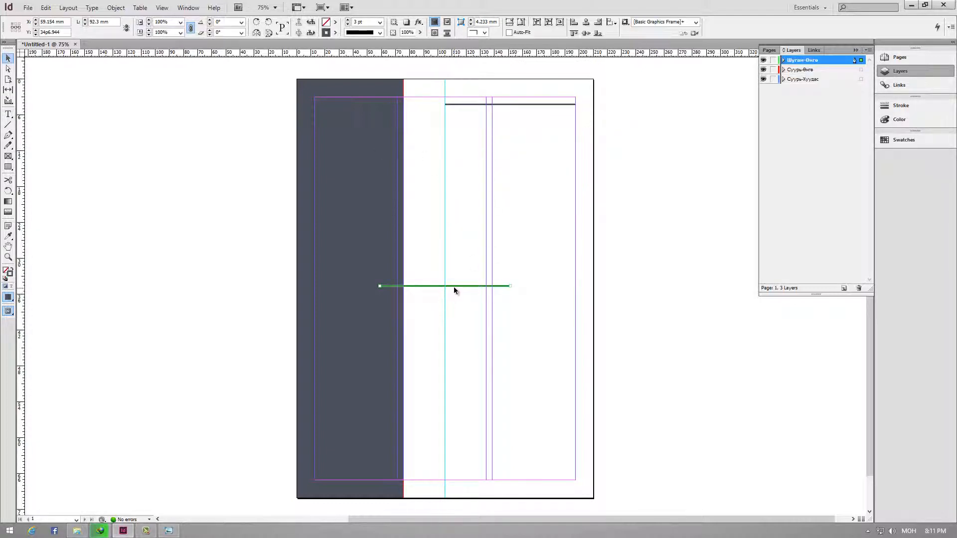
Rotate the pasted line 90° clockwise so that it runs vertically
{"action": "left_click", "coordinate": [274, 7]}
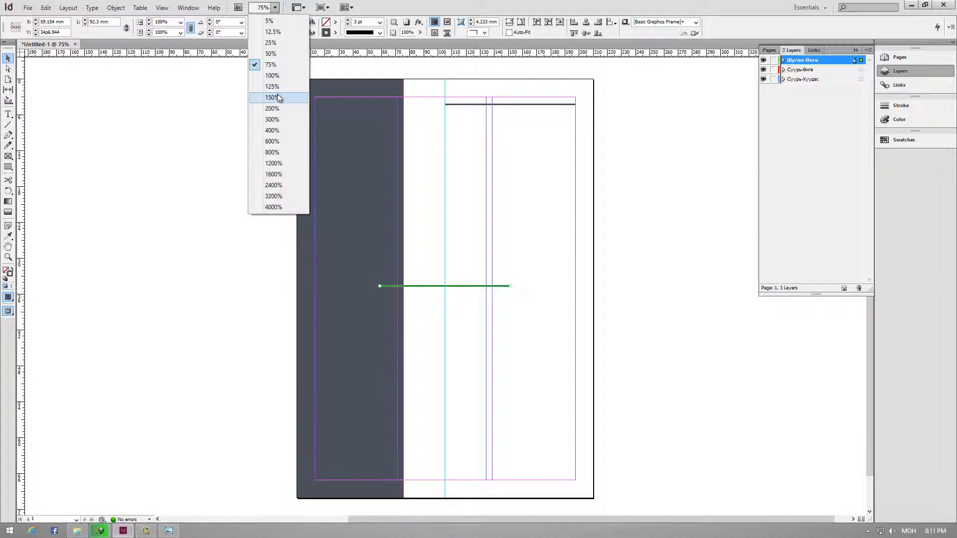
{"action": "left_click", "coordinate": [279, 99]}
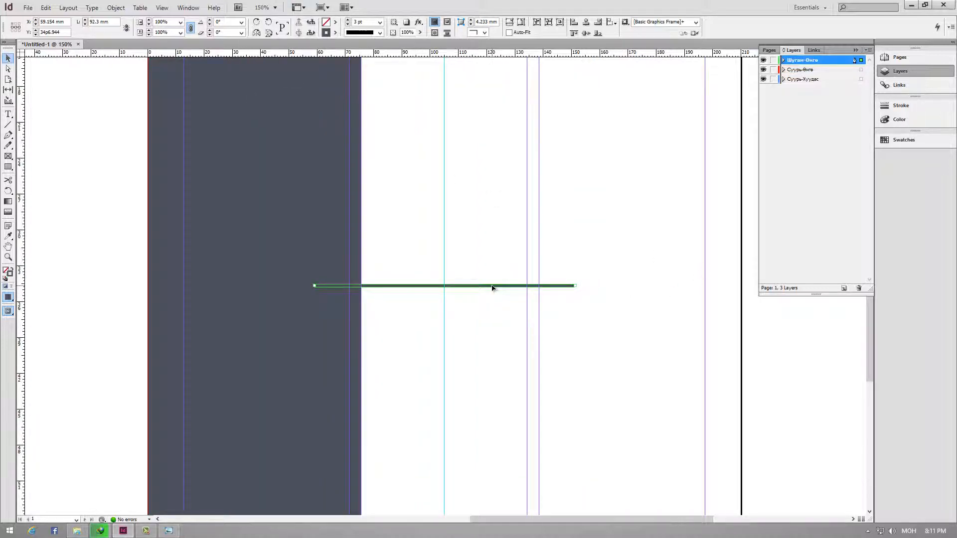
{"action": "right_click", "coordinate": [491, 288]}
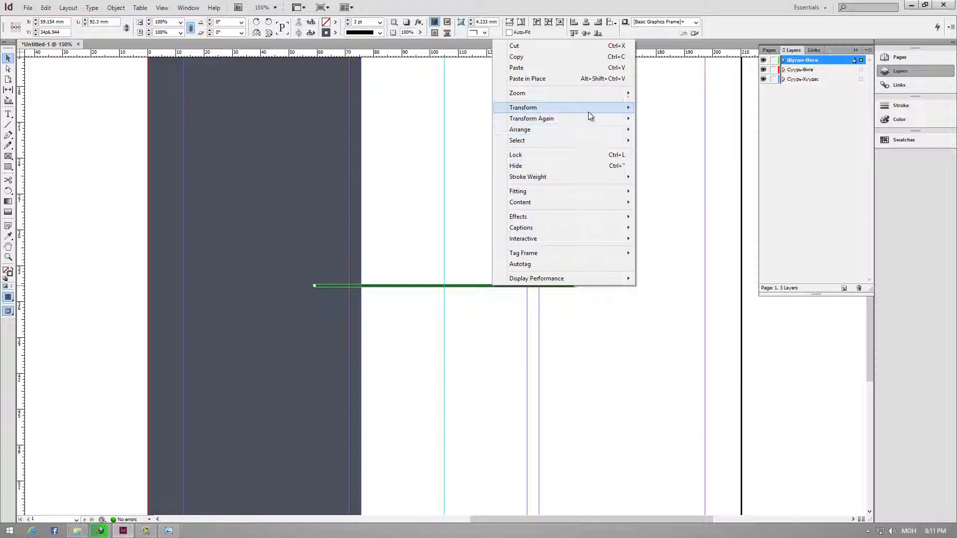
{"action": "mouse_move", "coordinate": [588, 113]}
{"action": "left_click", "coordinate": [683, 158]}
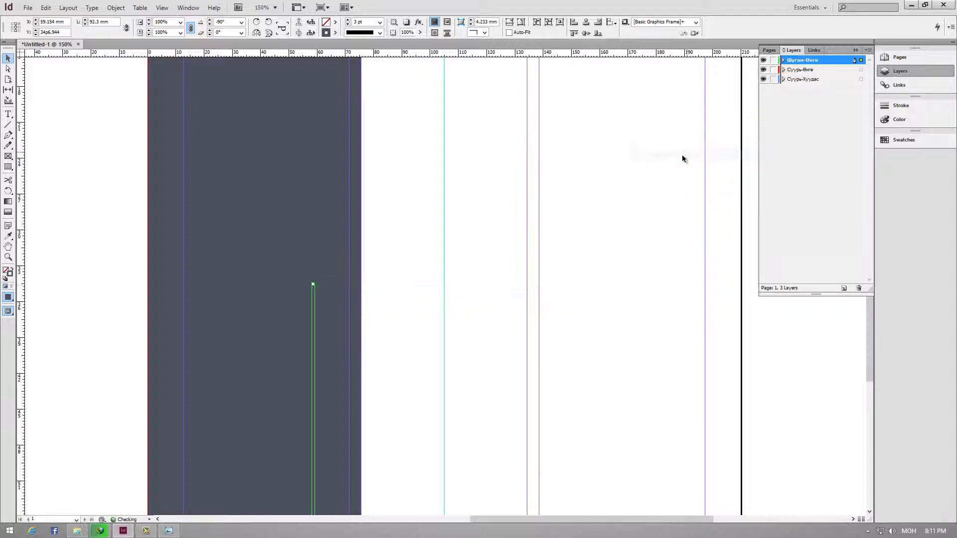
Move the vertical line onto the 105 mm guide, a short distance below the horizontal divider, and deselect it
{"action": "left_click_drag", "start_coordinate": [314, 331], "coordinate": [451, 127]}
{"action": "scroll", "coordinate": [872, 363], "scroll_direction": "up", "scroll_amount": 4}
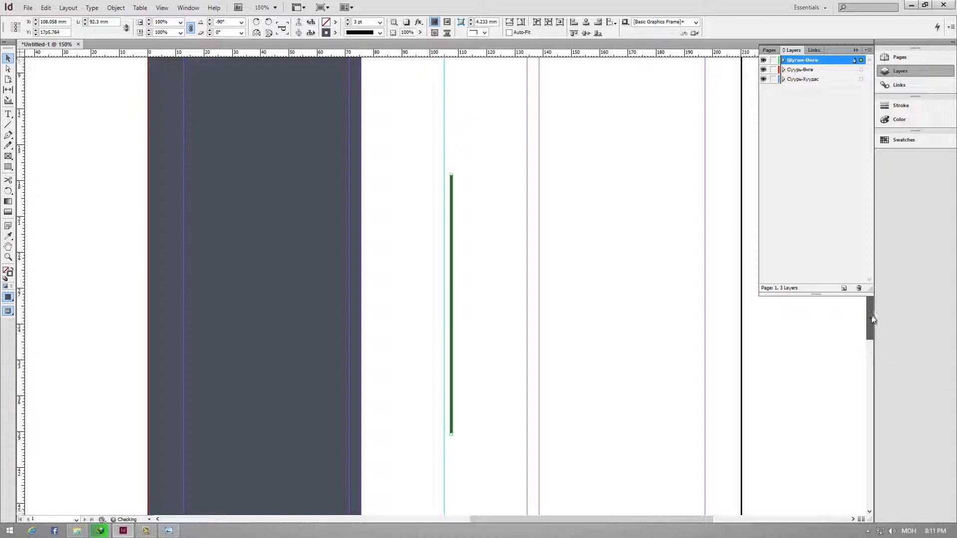
{"action": "left_click_drag", "start_coordinate": [452, 341], "coordinate": [444, 260]}
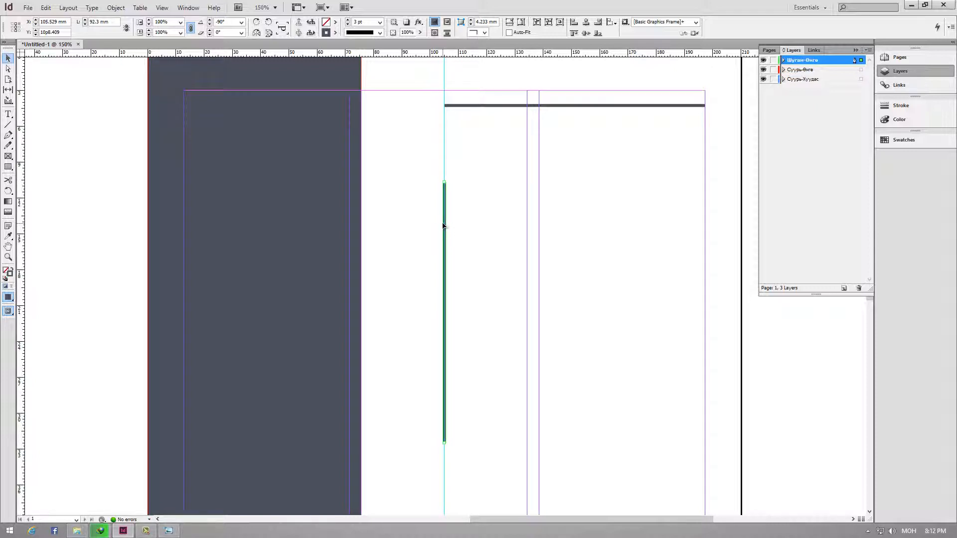
{"action": "left_click_drag", "start_coordinate": [444, 225], "coordinate": [444, 205]}
{"action": "left_click", "coordinate": [469, 232]}
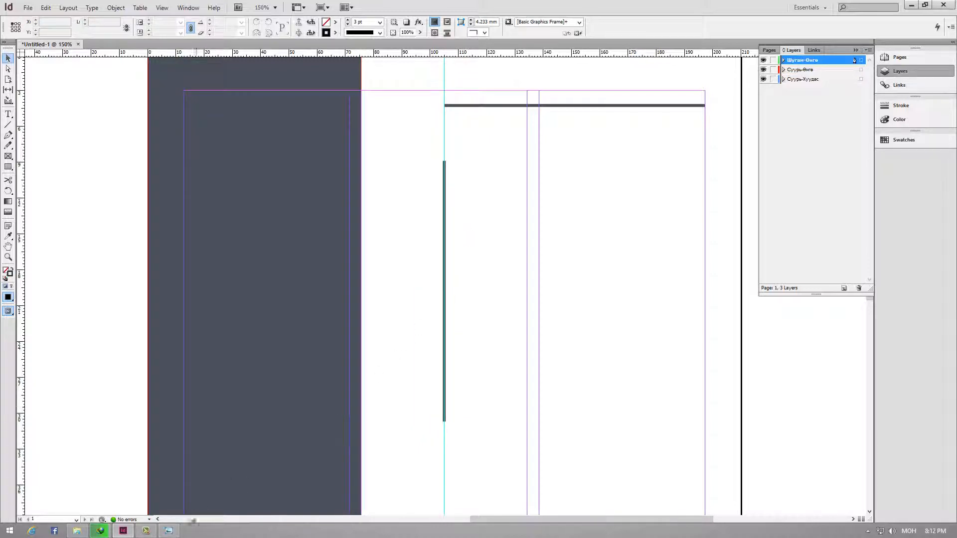
Examine the round marker on the timeline beside 1994 in the reference image, and return to InDesign
{"action": "left_click", "coordinate": [169, 531]}
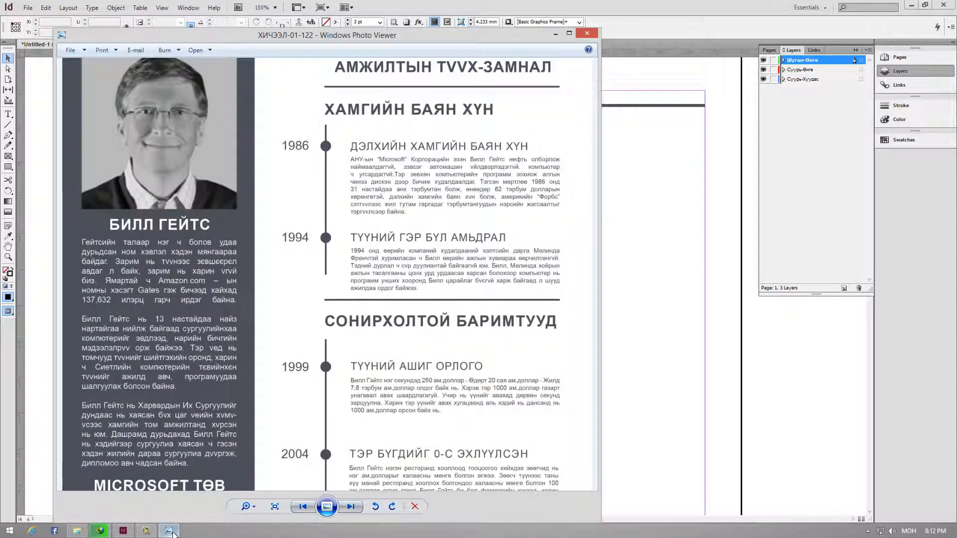
{"action": "left_click", "coordinate": [169, 531]}
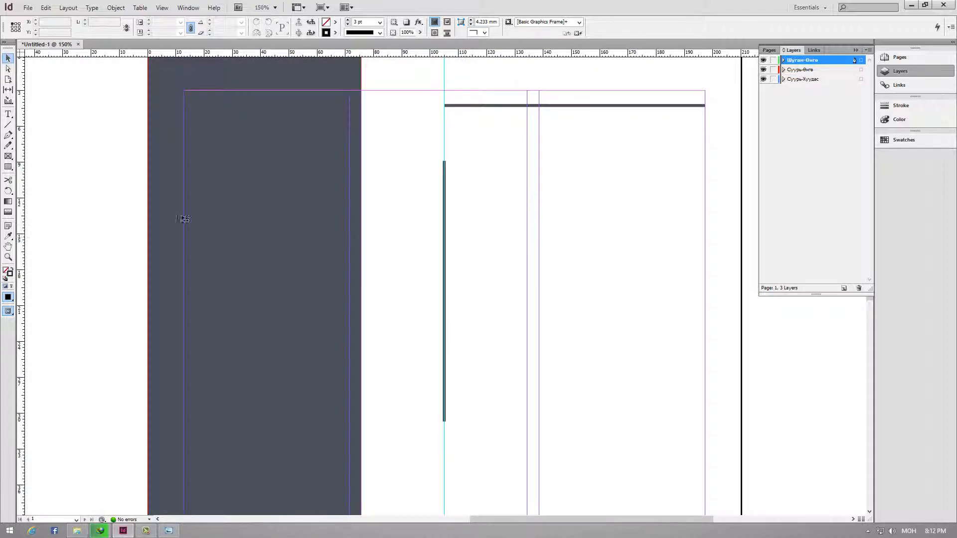
{"action": "left_click", "coordinate": [168, 531]}
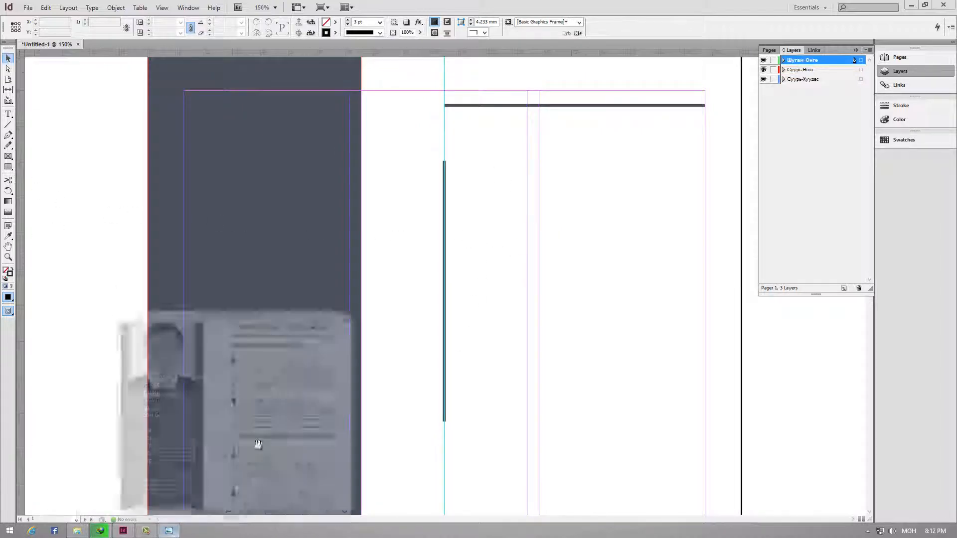
{"action": "scroll", "coordinate": [327, 251], "scroll_direction": "up", "scroll_amount": 4}
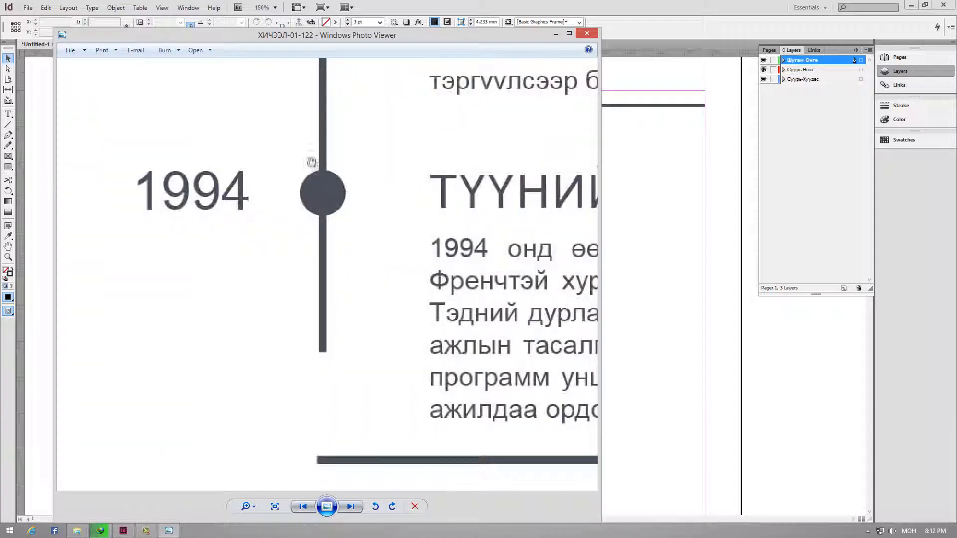
{"action": "left_click", "coordinate": [556, 34]}
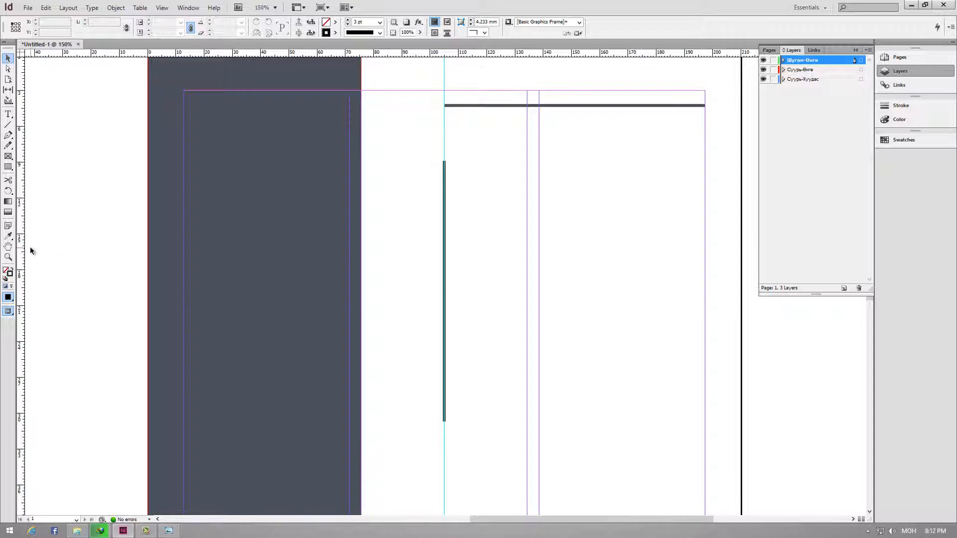
Draw a circle about 3.9 mm wide beside the vertical line and fill it with R 75, G 79, B 90
{"action": "left_click_drag", "start_coordinate": [8, 166], "coordinate": [58, 178]}
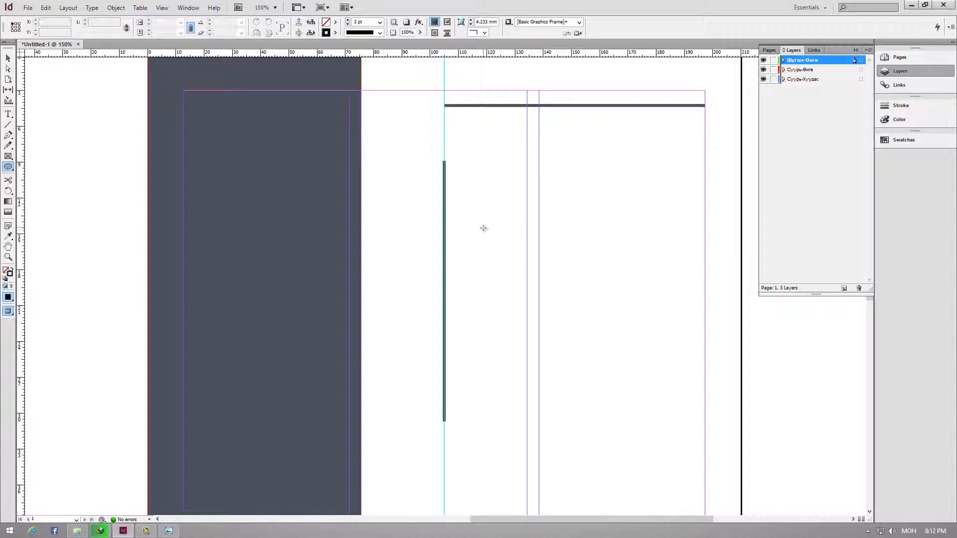
{"action": "left_click_drag", "start_coordinate": [480, 228], "coordinate": [492, 239]}
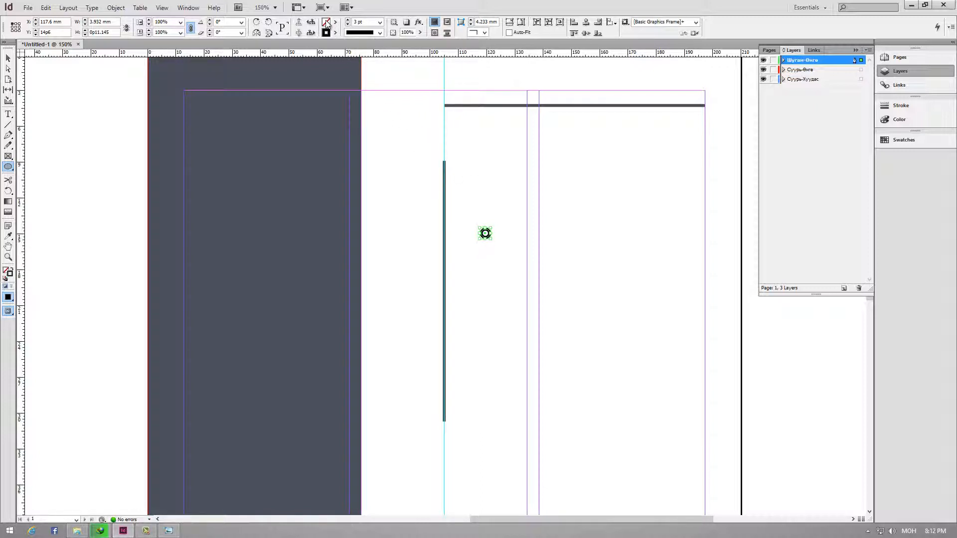
{"action": "double_click", "coordinate": [326, 23]}
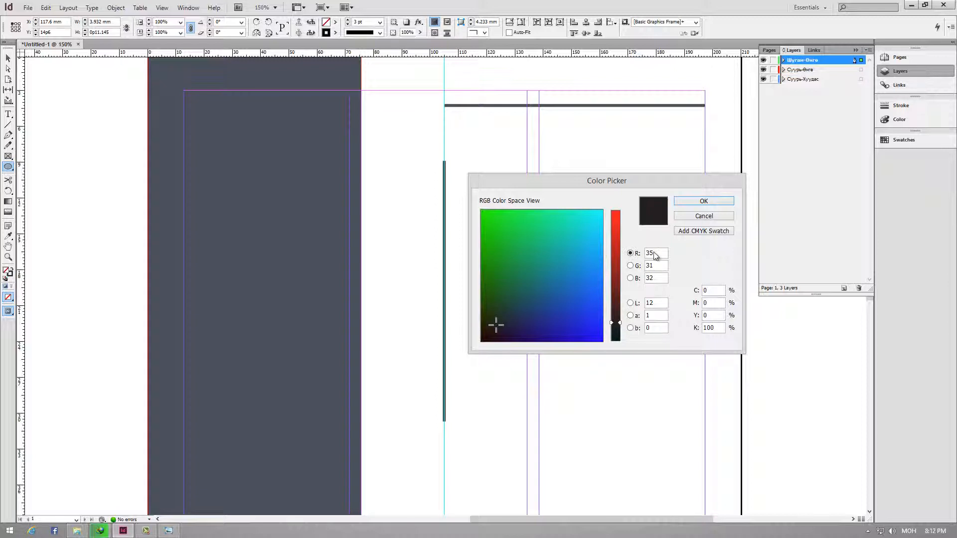
{"action": "left_click", "coordinate": [629, 253]}
{"action": "type", "text": "75"}
{"action": "key", "text": "Tab"}
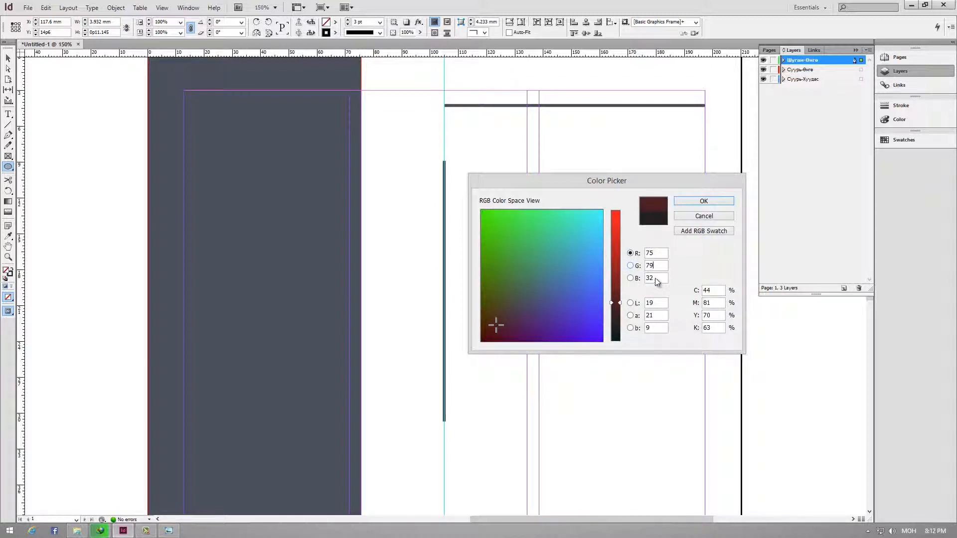
{"action": "type", "text": "79"}
{"action": "key", "text": "Tab"}
{"action": "type", "text": "9"}
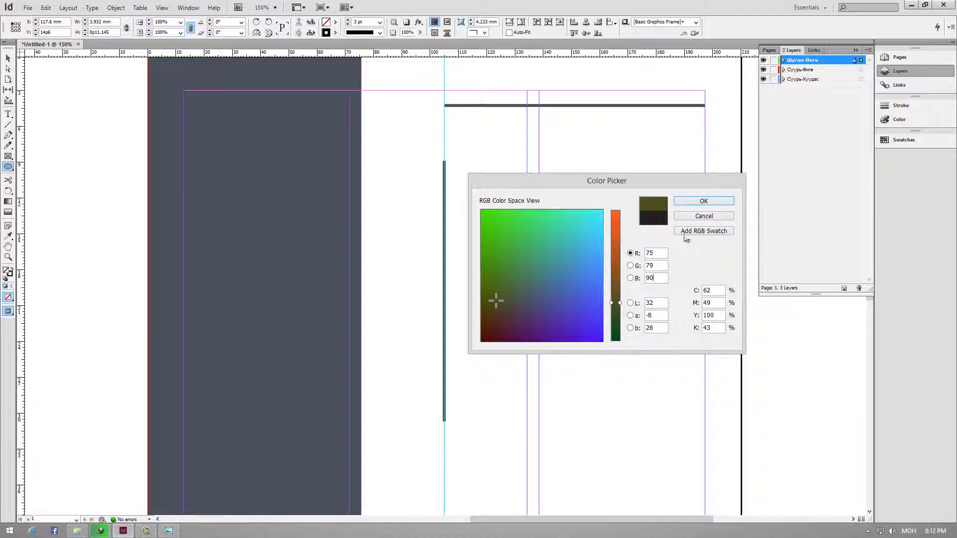
{"action": "left_click", "coordinate": [697, 203]}
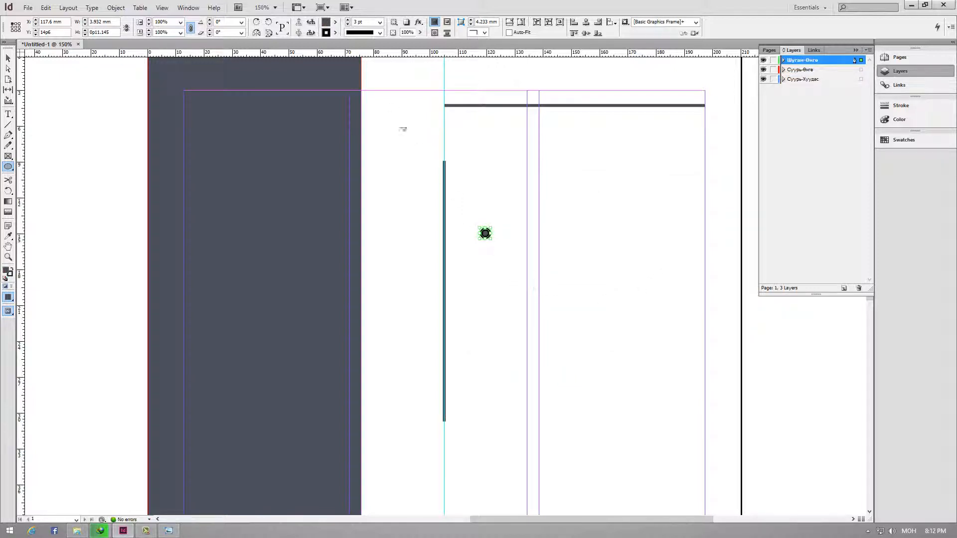
Set the circle's stroke color to R 75, G 79, B 90 and switch back to the Selection tool
{"action": "double_click", "coordinate": [326, 32]}
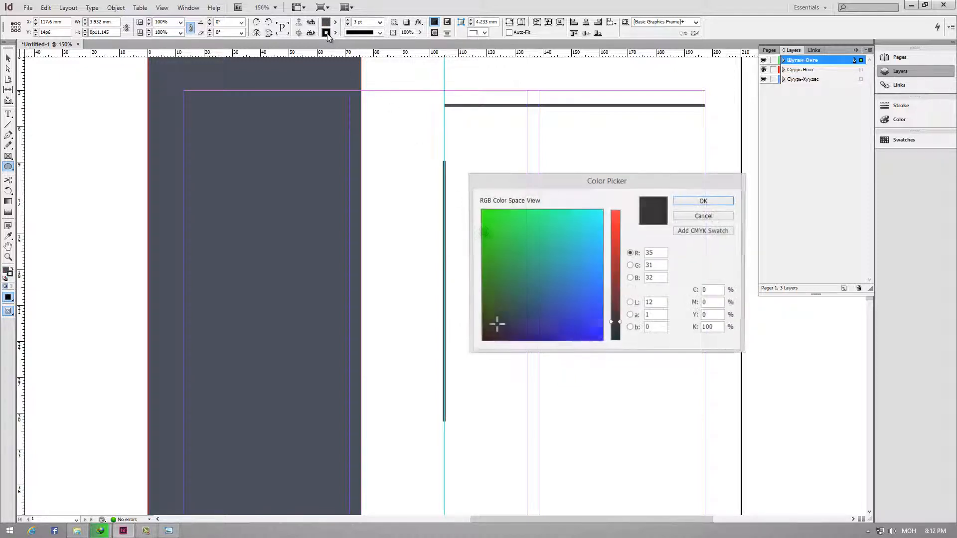
{"action": "left_click", "coordinate": [625, 252]}
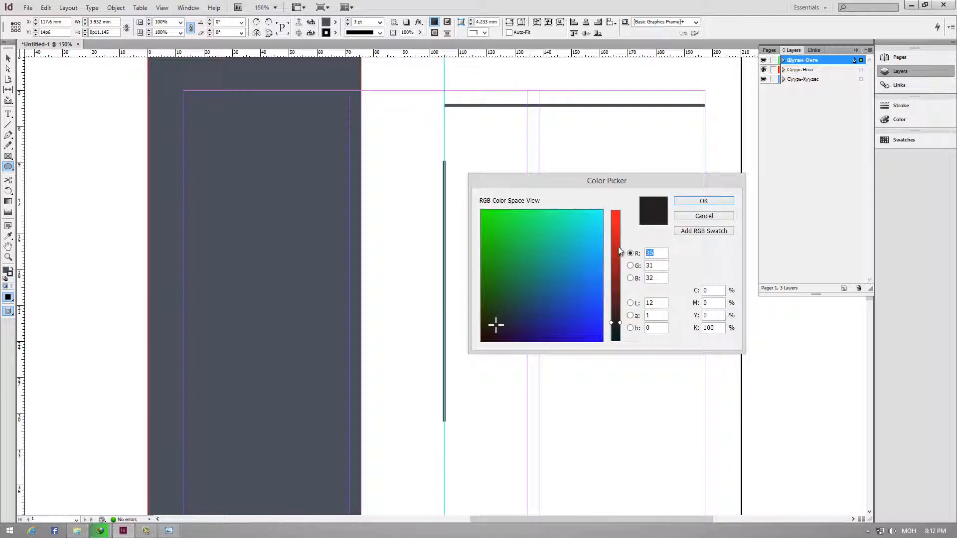
{"action": "key", "text": "Tab"}
{"action": "type", "text": "7"}
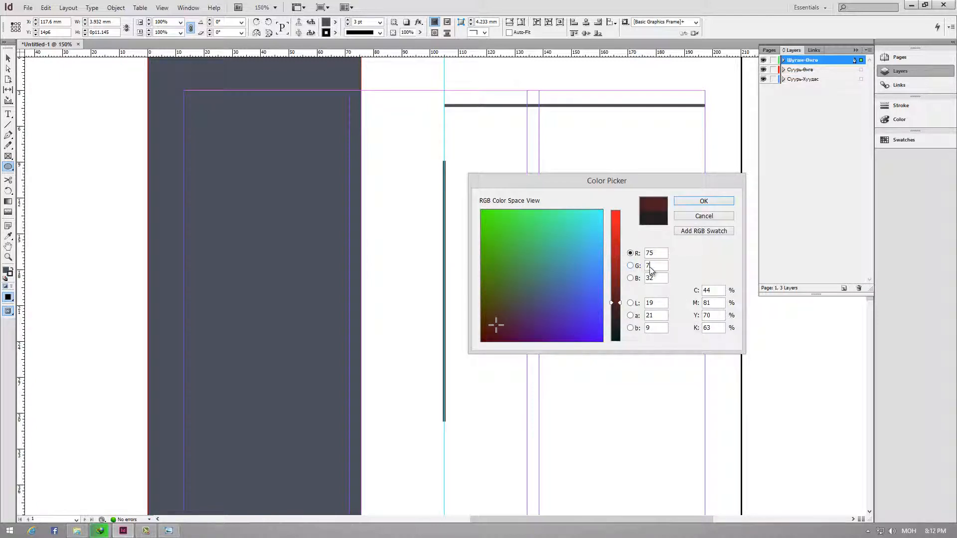
{"action": "type", "text": "9"}
{"action": "key", "text": "Tab"}
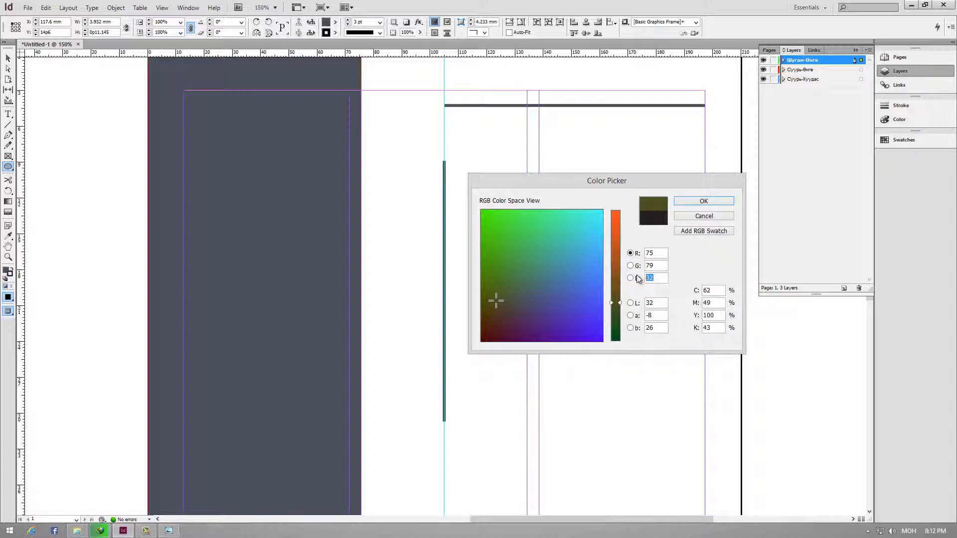
{"action": "type", "text": "90"}
{"action": "left_click", "coordinate": [702, 202]}
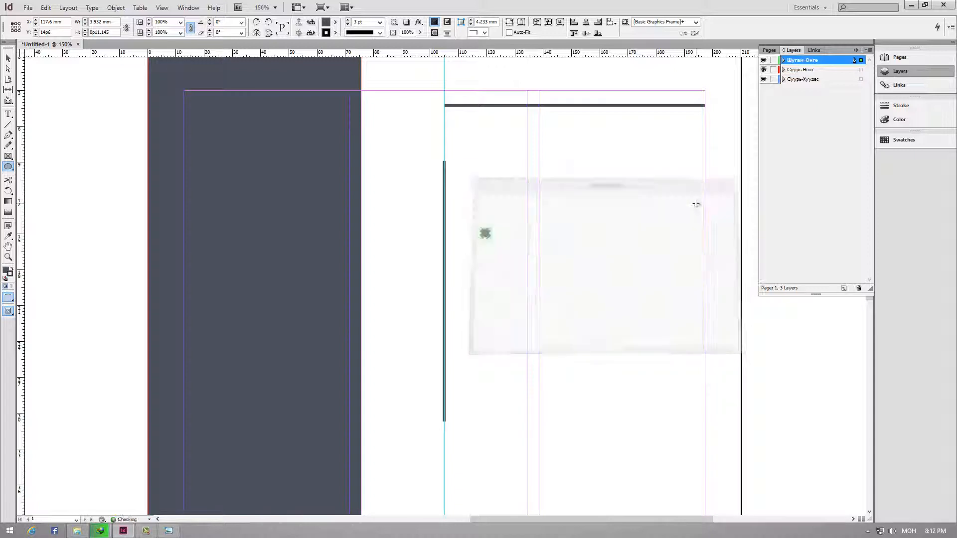
{"action": "left_click", "coordinate": [10, 59]}
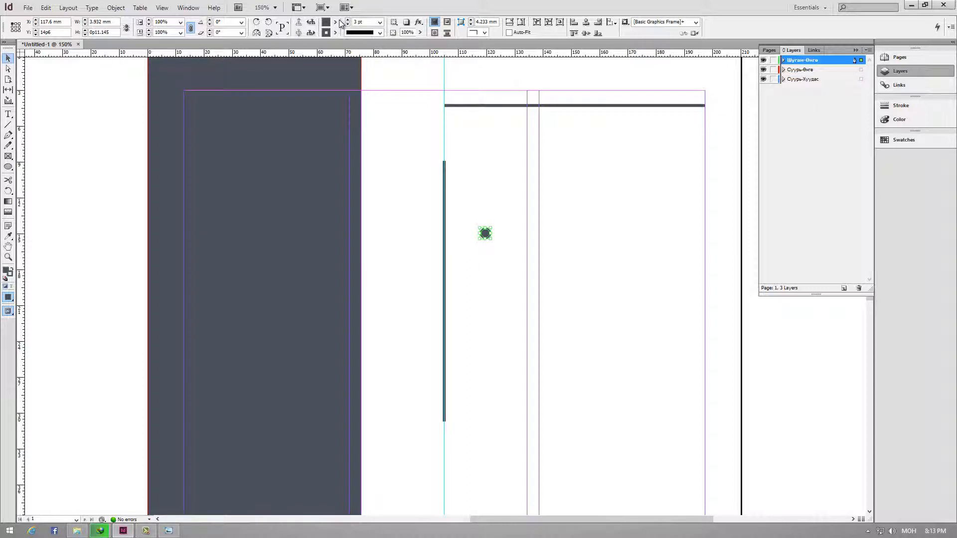
{"action": "left_click", "coordinate": [275, 8]}
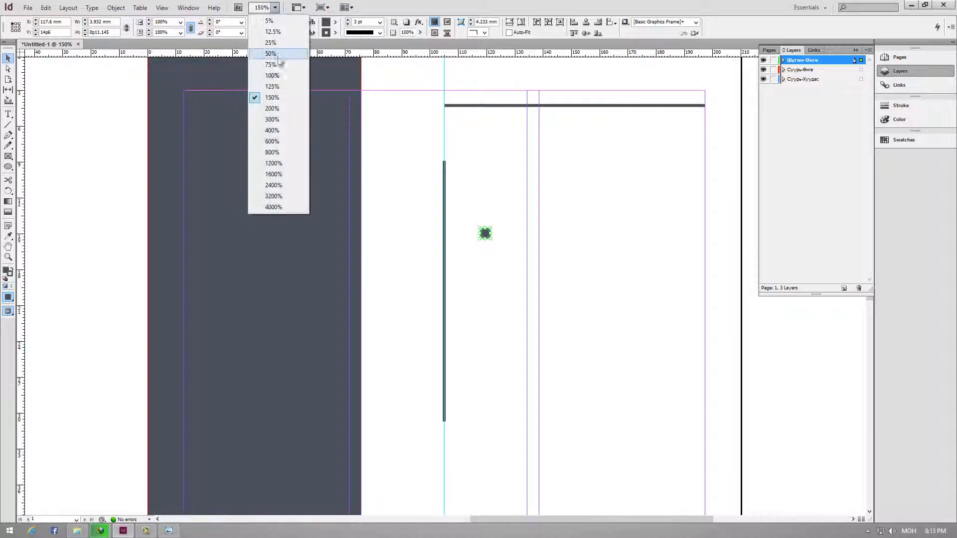
Move the circle onto the vertical line, centered on the 105 mm guide about a quarter of the way down, and deselect it
{"action": "left_click", "coordinate": [280, 120]}
{"action": "left_click_drag", "start_coordinate": [445, 286], "coordinate": [363, 269]}
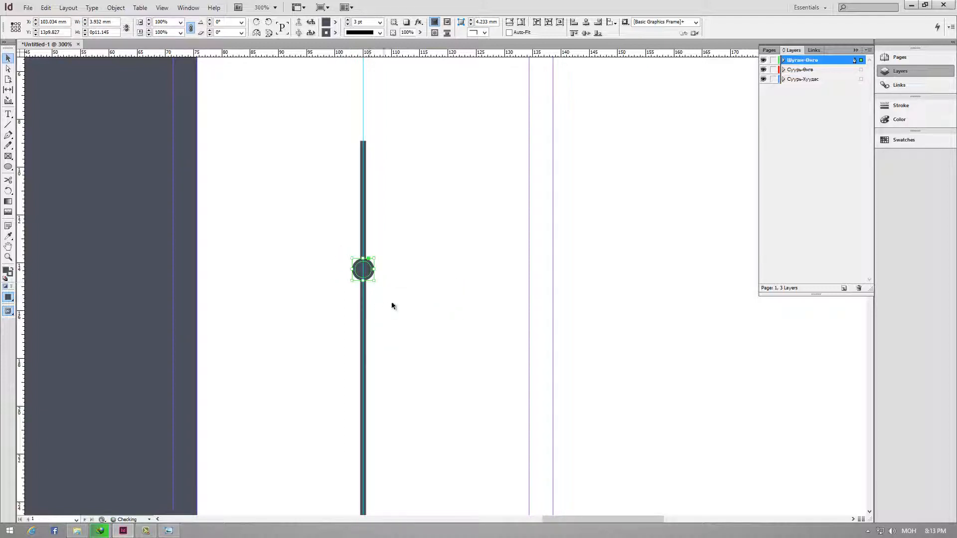
{"action": "left_click", "coordinate": [387, 289]}
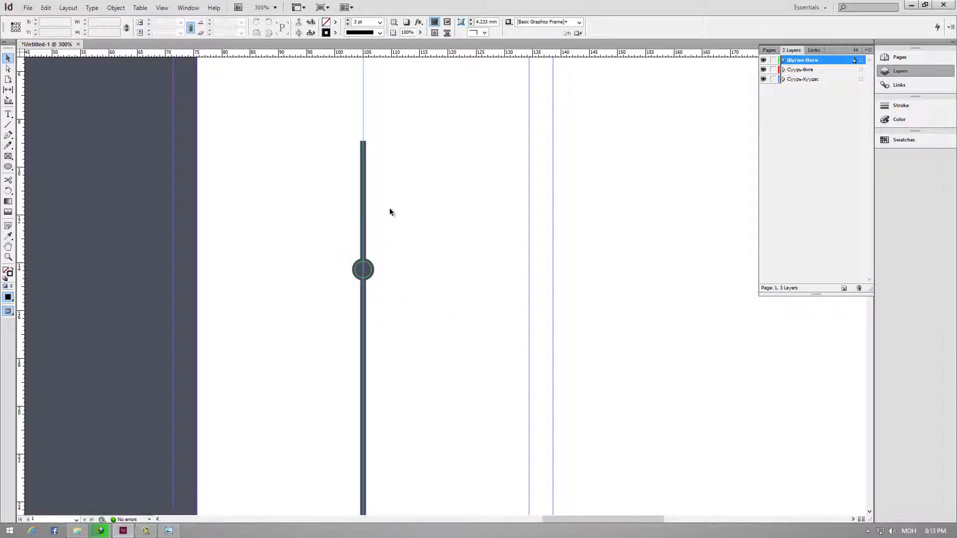
Duplicate the round marker and center the copy on the vertical line, about two thirds of the way down, and deselect it
{"action": "left_click", "coordinate": [275, 7]}
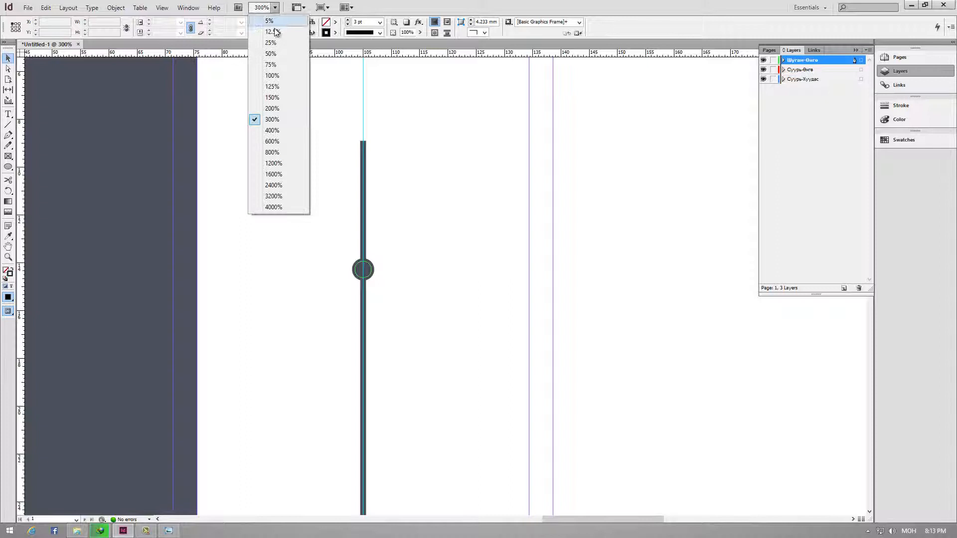
{"action": "left_click", "coordinate": [273, 70]}
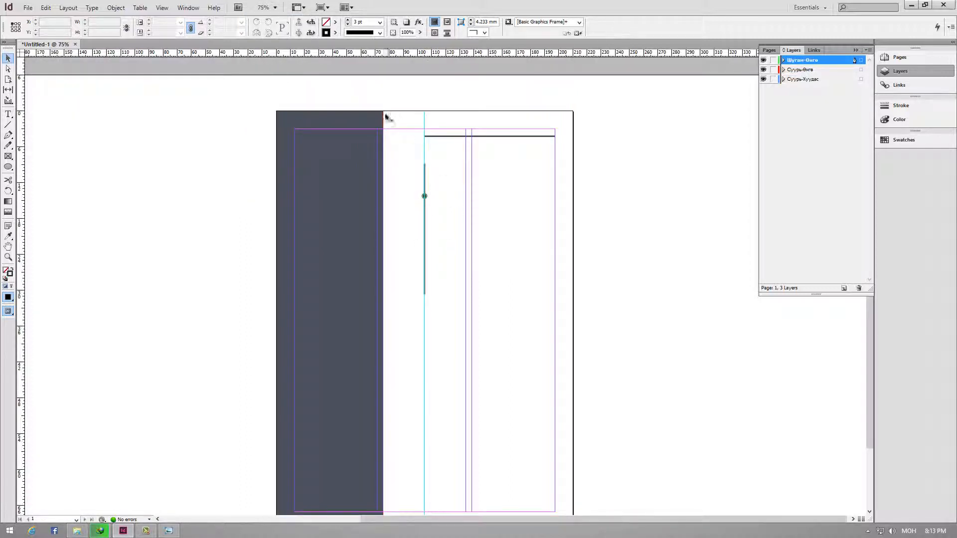
{"action": "left_click", "coordinate": [275, 7]}
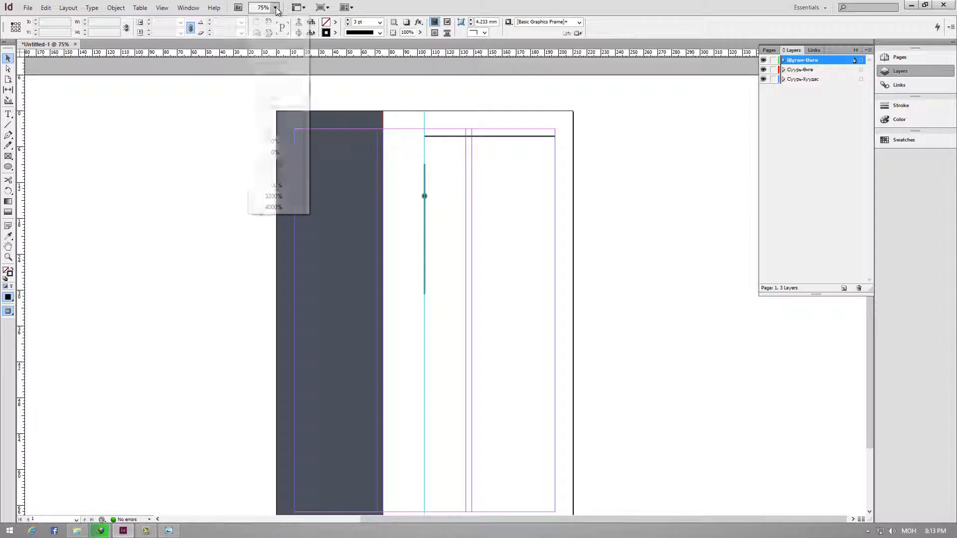
{"action": "left_click", "coordinate": [276, 109]}
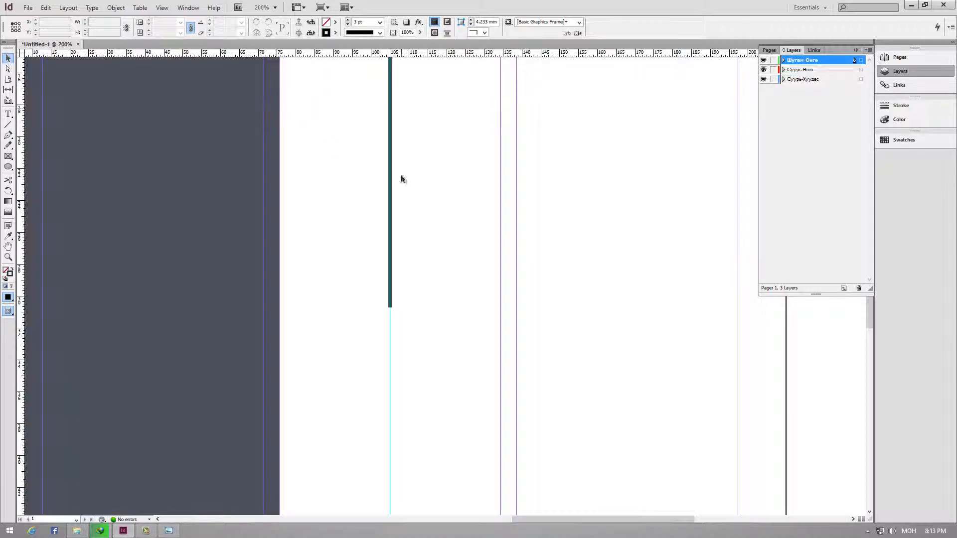
{"action": "left_click_drag", "start_coordinate": [871, 312], "coordinate": [871, 282]}
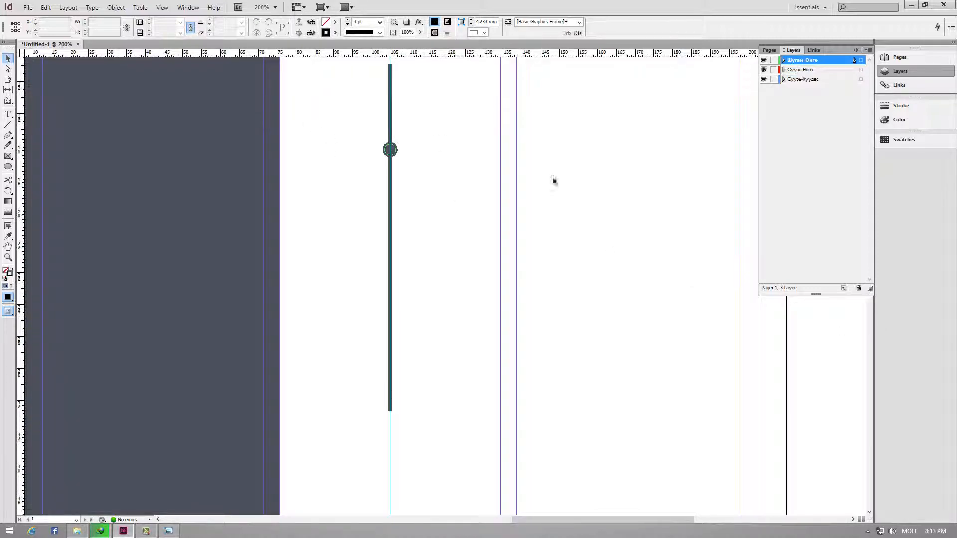
{"action": "right_click", "coordinate": [393, 148]}
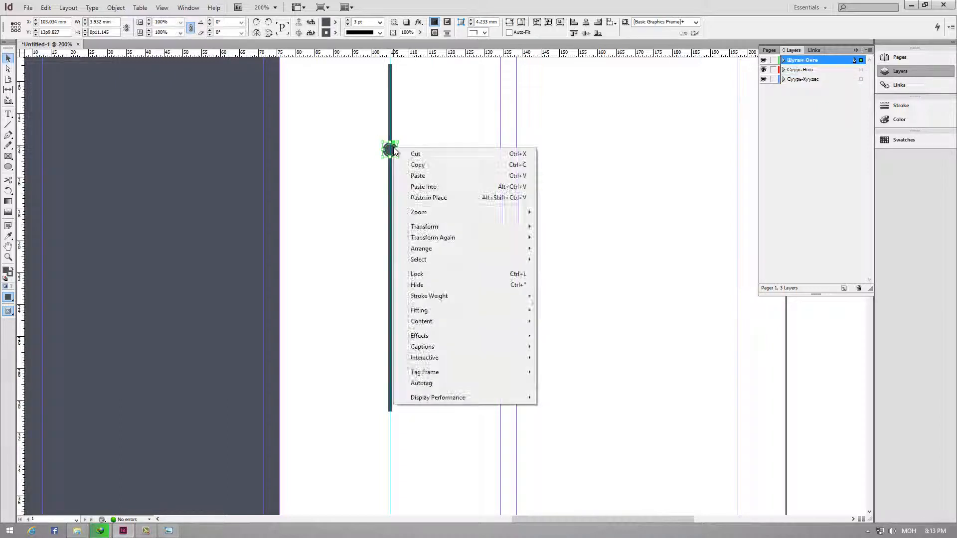
{"action": "left_click", "coordinate": [432, 166]}
{"action": "right_click", "coordinate": [428, 207]}
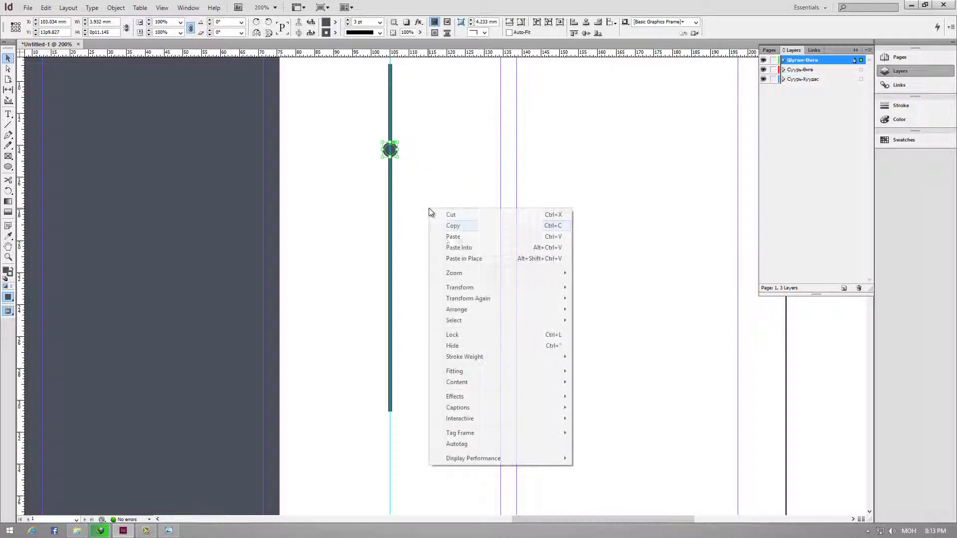
{"action": "left_click", "coordinate": [461, 240]}
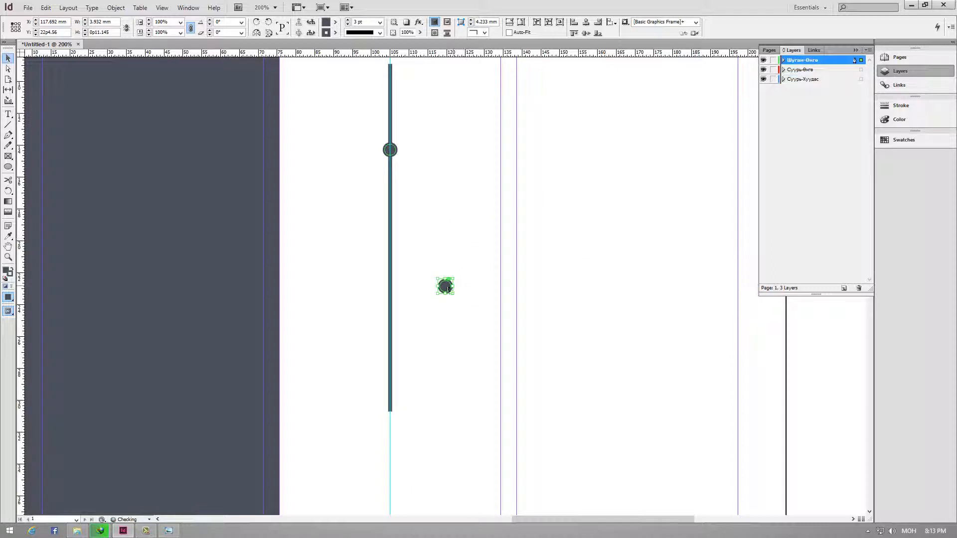
{"action": "left_click_drag", "start_coordinate": [445, 289], "coordinate": [390, 292]}
{"action": "left_click", "coordinate": [435, 273]}
Review the two-marker timeline against the whole page at 75% zoom, and minimize InDesign and the lesson folder to show the desktop
{"action": "scroll", "coordinate": [438, 268], "scroll_direction": "up", "scroll_amount": 2}
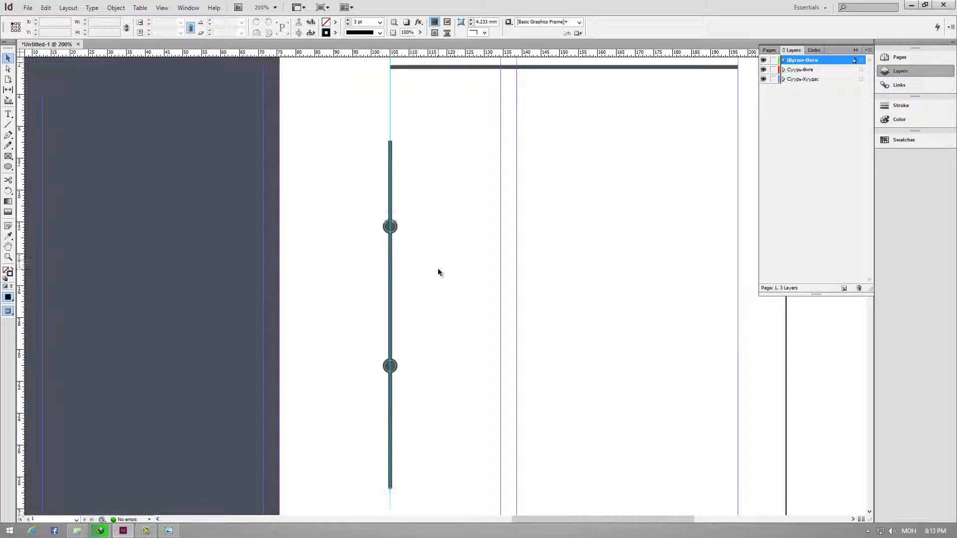
{"action": "scroll", "coordinate": [438, 268], "scroll_direction": "up", "scroll_amount": 1}
{"action": "scroll", "coordinate": [437, 268], "scroll_direction": "down", "scroll_amount": 2}
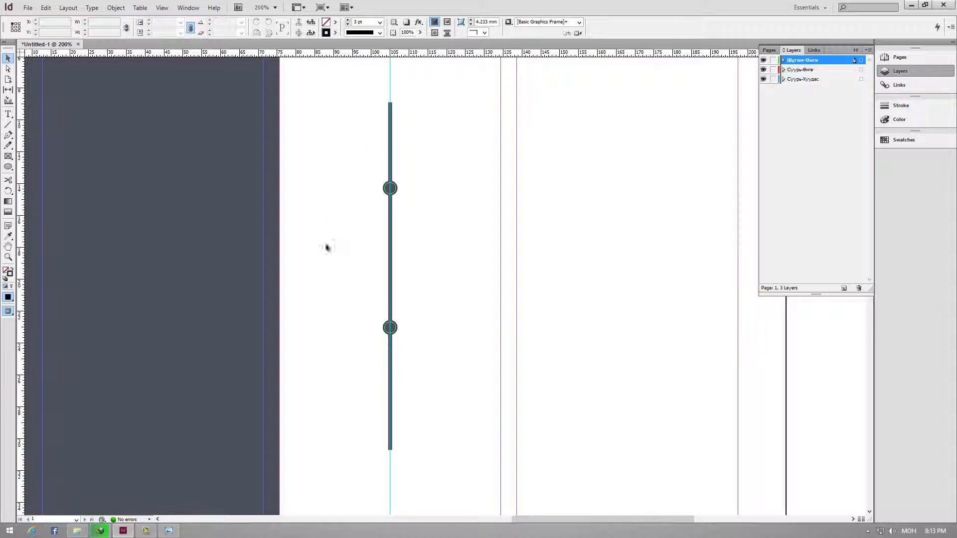
{"action": "left_click", "coordinate": [275, 7]}
{"action": "left_click", "coordinate": [272, 65]}
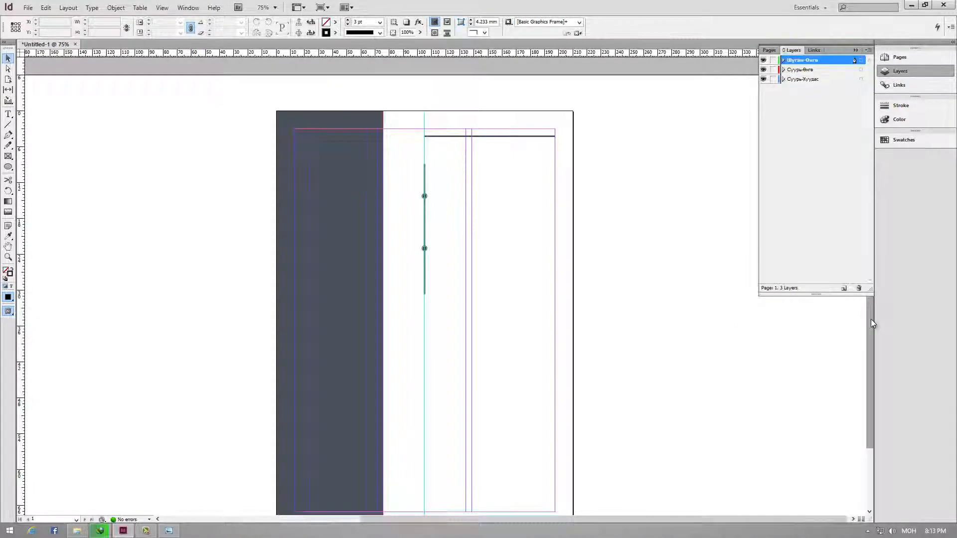
{"action": "scroll", "coordinate": [871, 318], "scroll_direction": "down", "scroll_amount": 1}
{"action": "left_click_drag", "start_coordinate": [871, 352], "coordinate": [872, 353]}
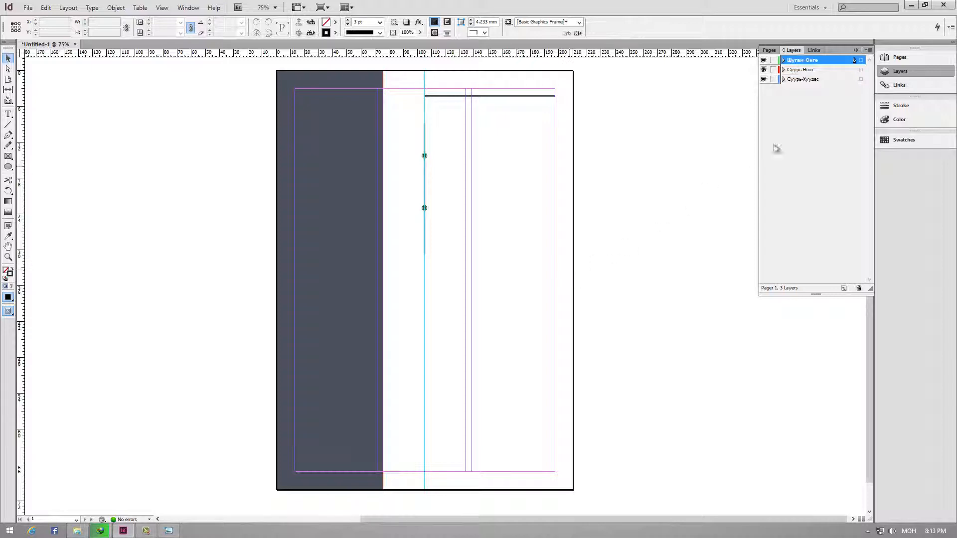
{"action": "left_click", "coordinate": [911, 5]}
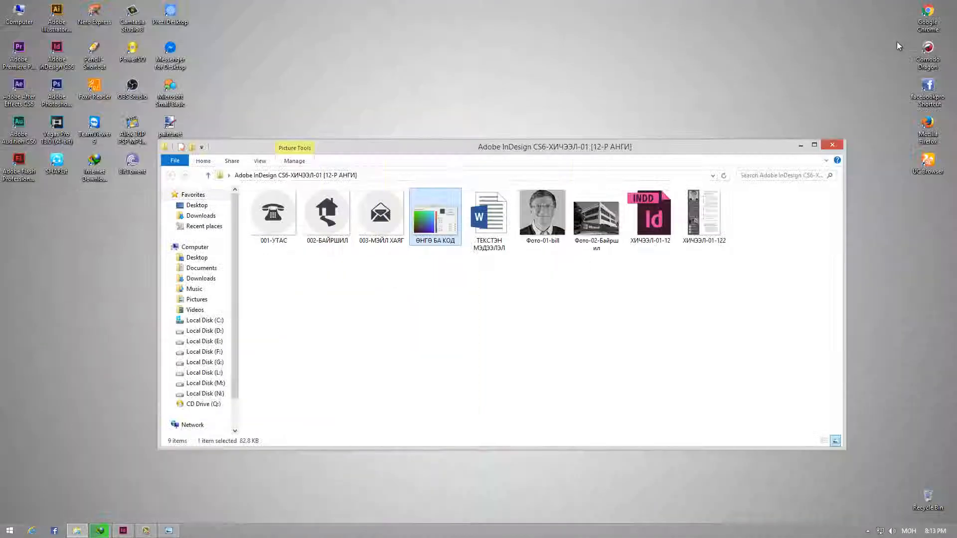
{"action": "left_click", "coordinate": [803, 145]}
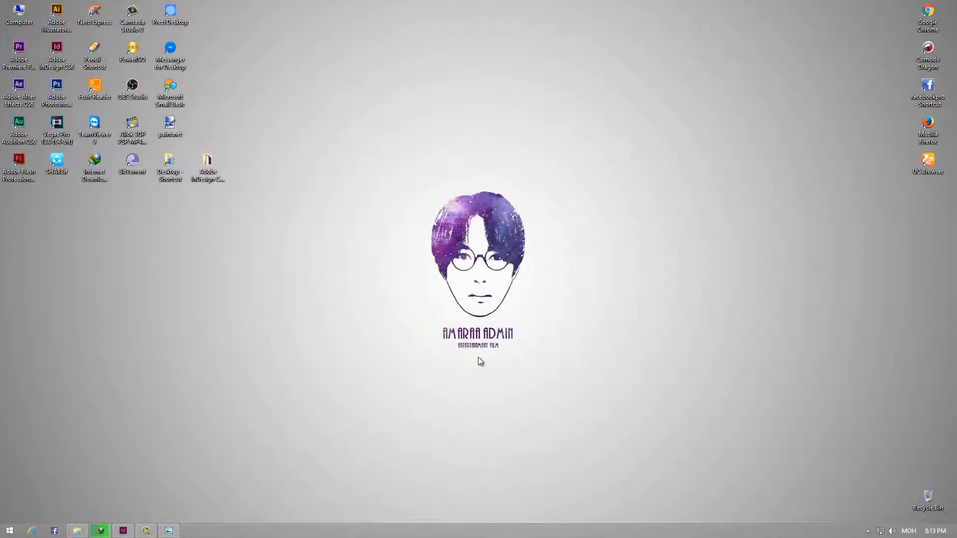